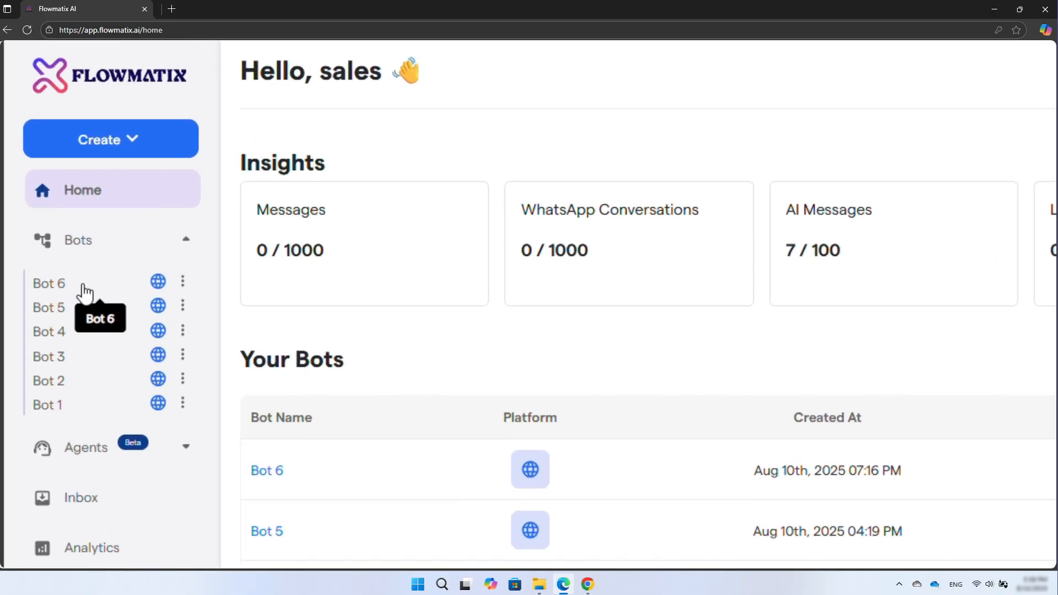
- Open Bot 6 and go to its AI chatbot knowledge base training page
left_click(83, 284)
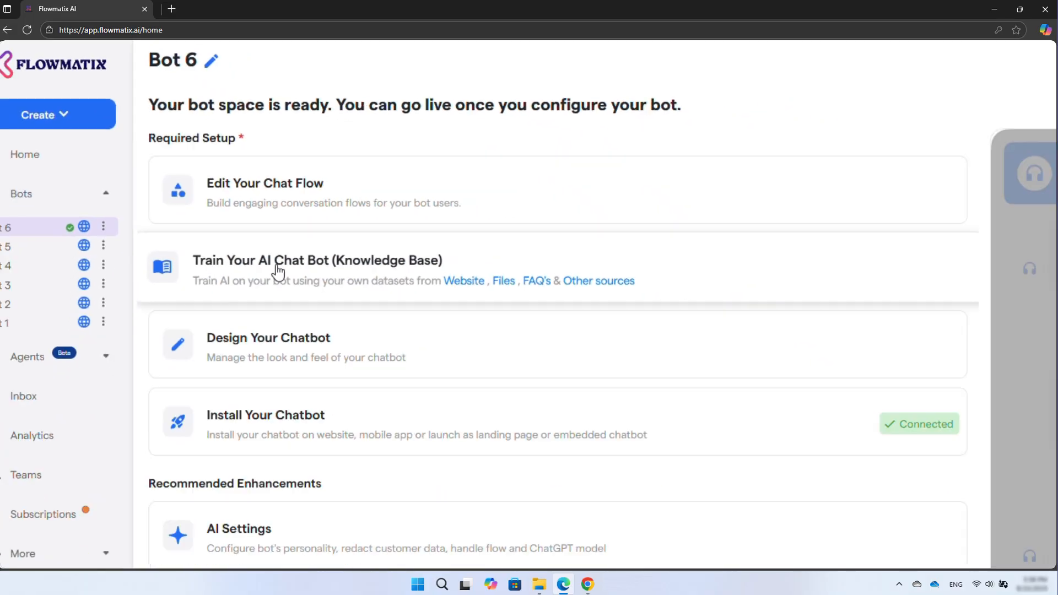
left_click(320, 331)
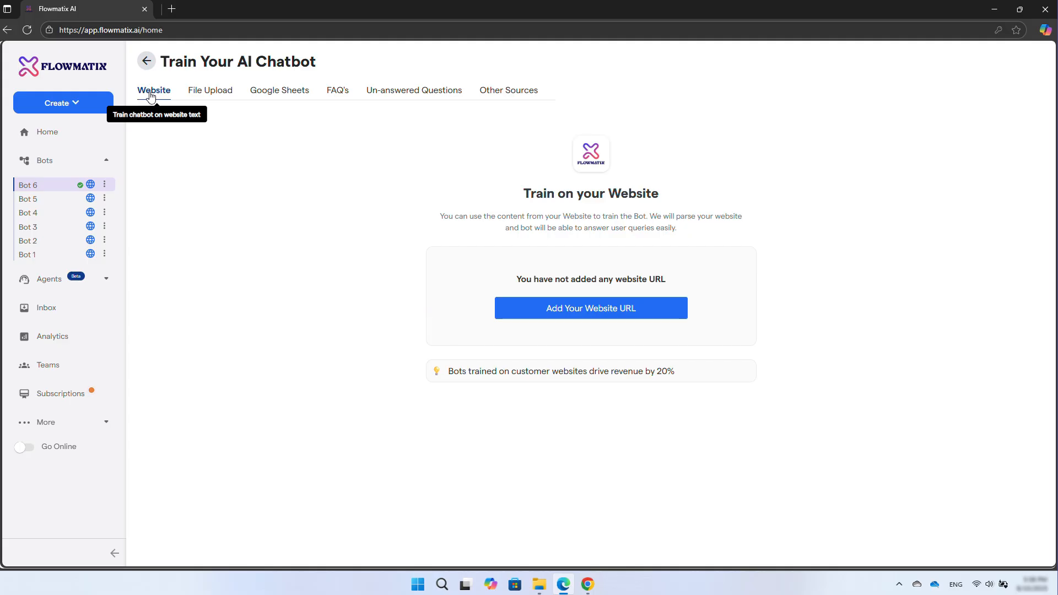
left_click(569, 310)
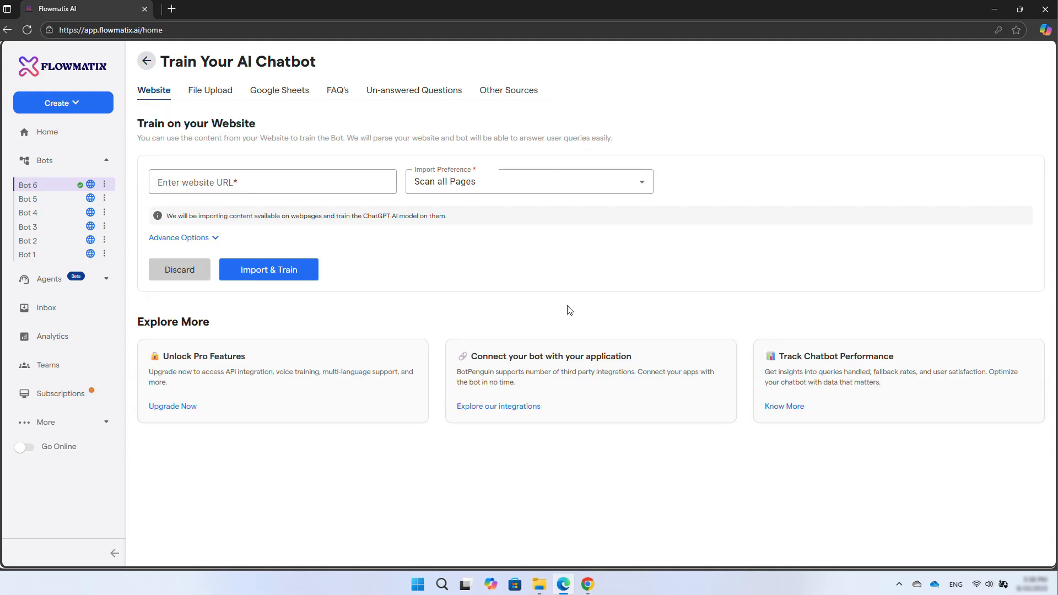
left_click(241, 186)
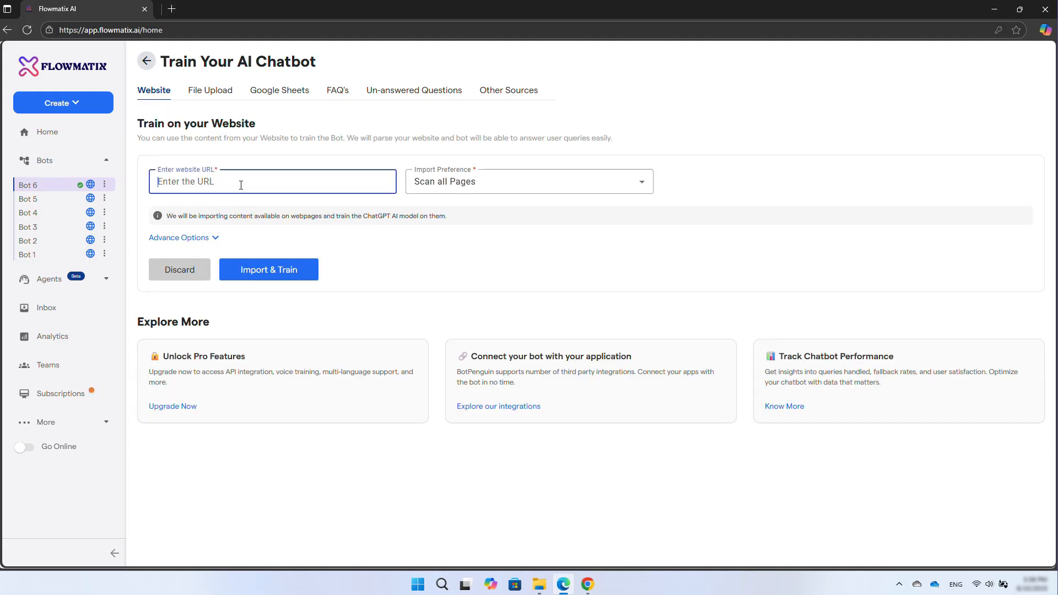
type("https://flowmatix.ai/")
scroll(328, 200, "up", 3)
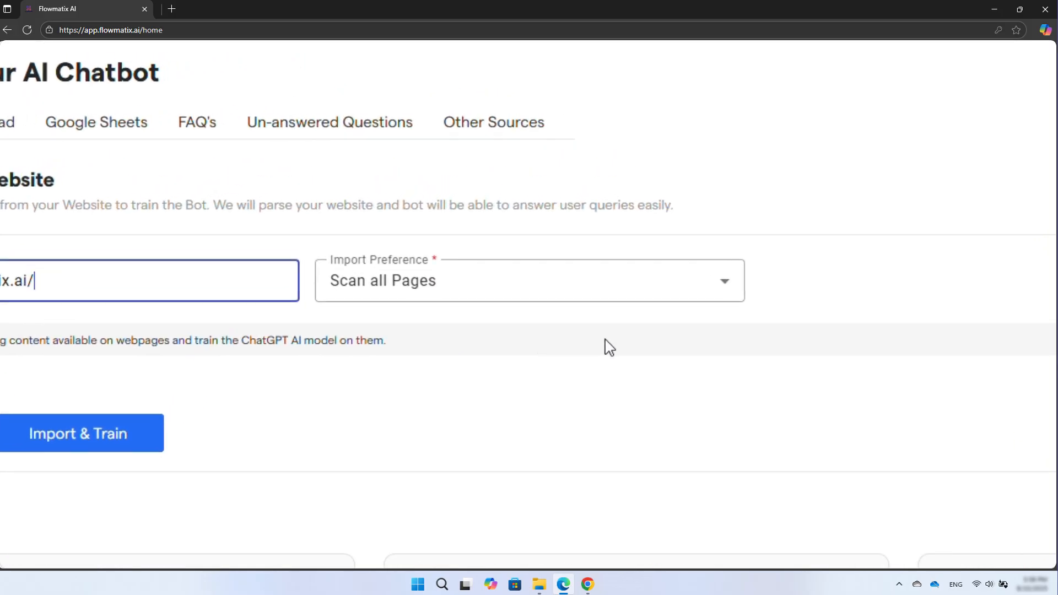
left_click(738, 291)
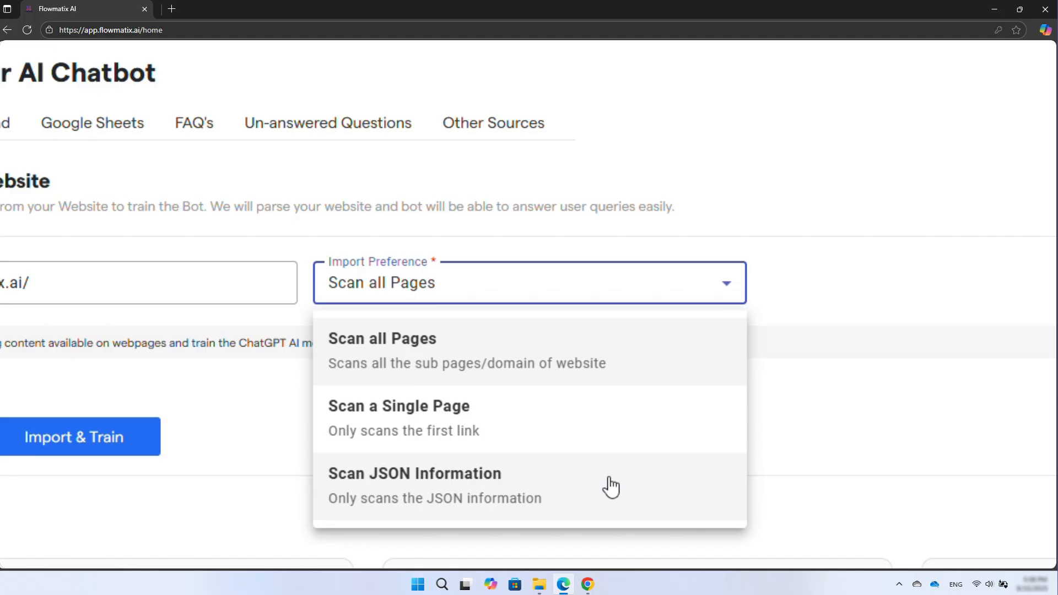
left_click(433, 431)
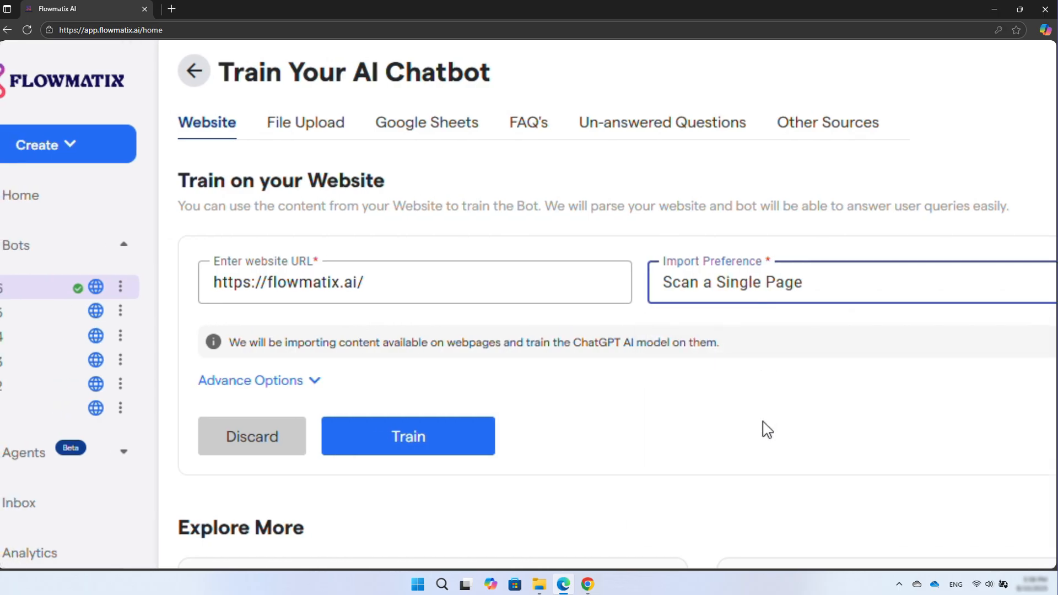
- Expand the advanced options and start training the bot on the website
left_click(750, 429)
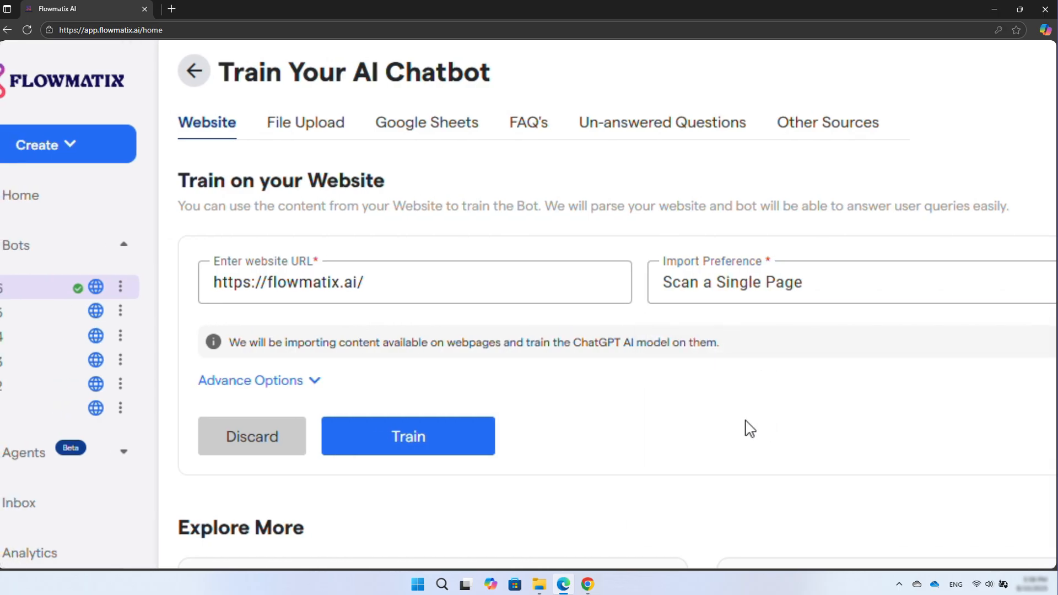
left_click(314, 382)
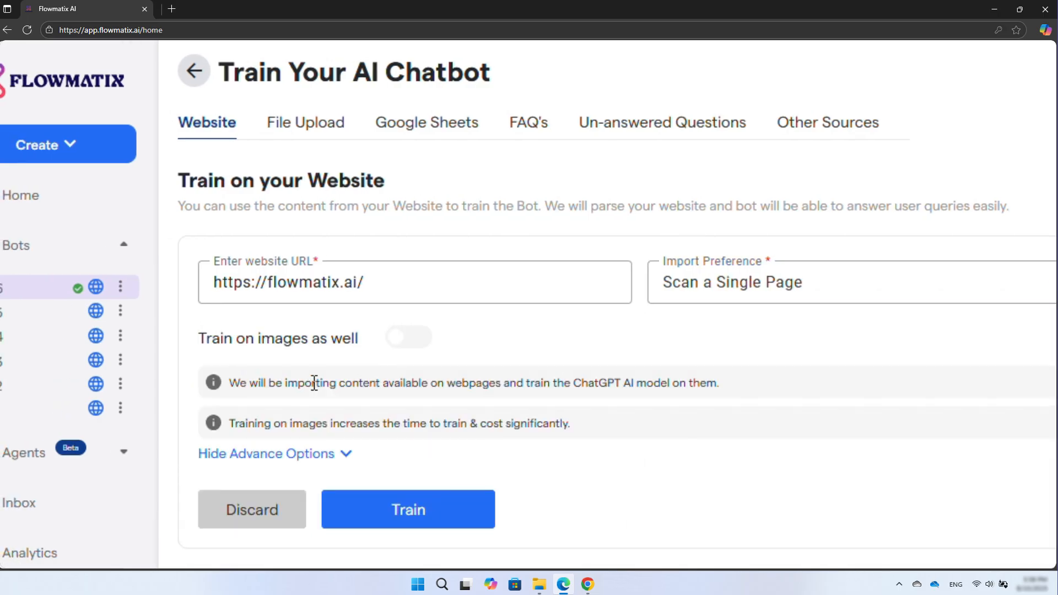
triple_click(281, 337)
left_click(294, 337)
key("ctrl+minus")
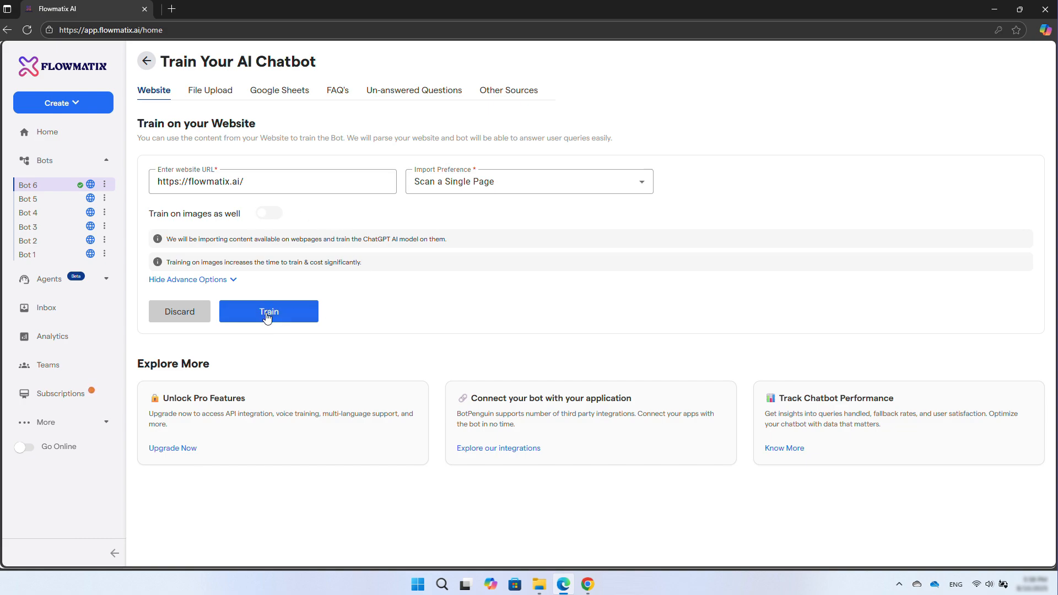
left_click(267, 315)
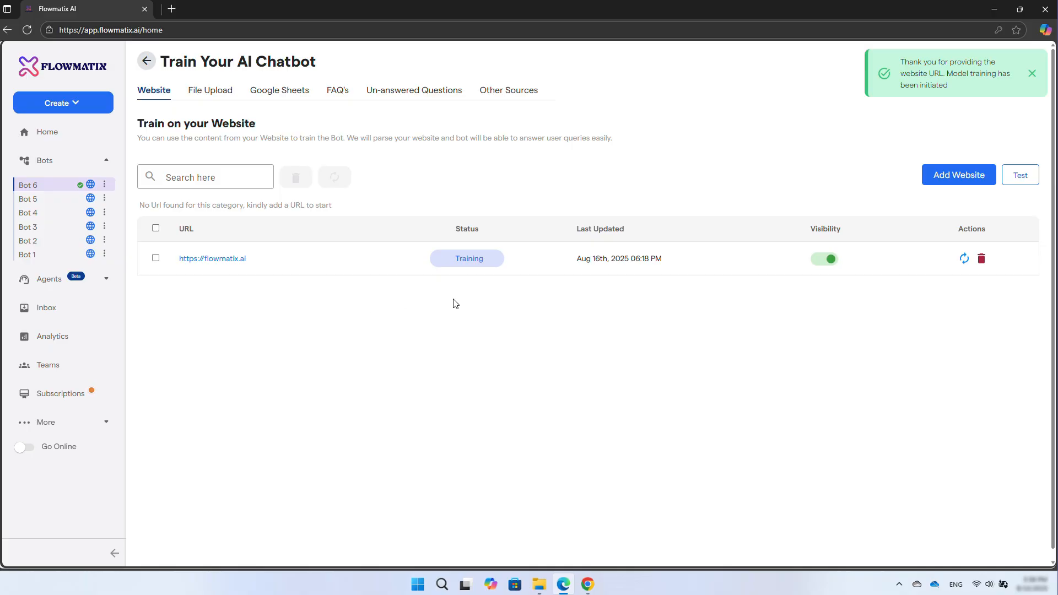
- Browse the File Upload, RSS feed and Google Sheets training options
scroll(949, 268, "down", 1)
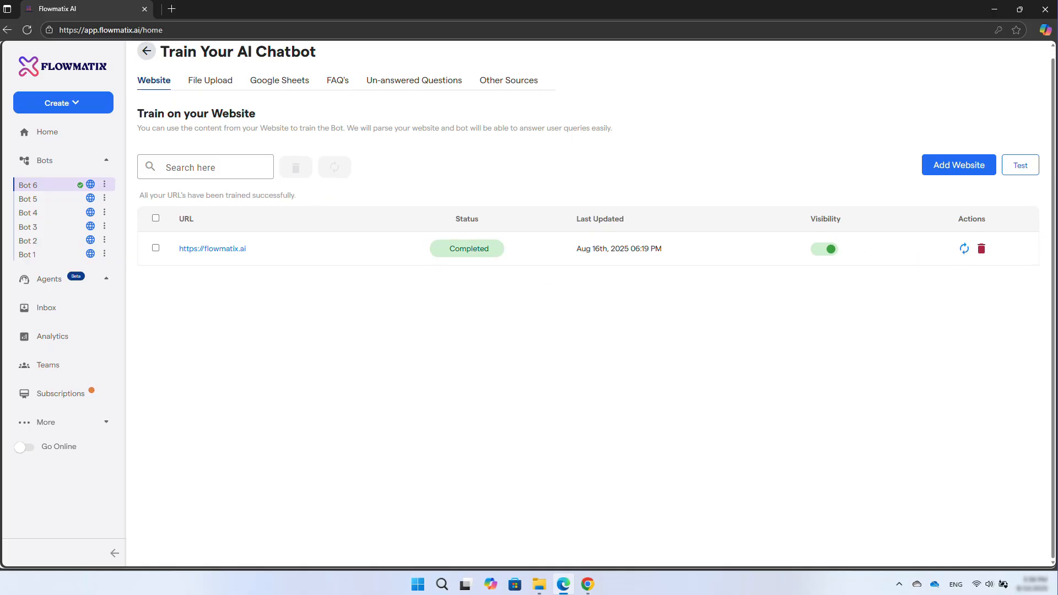
left_click(208, 84)
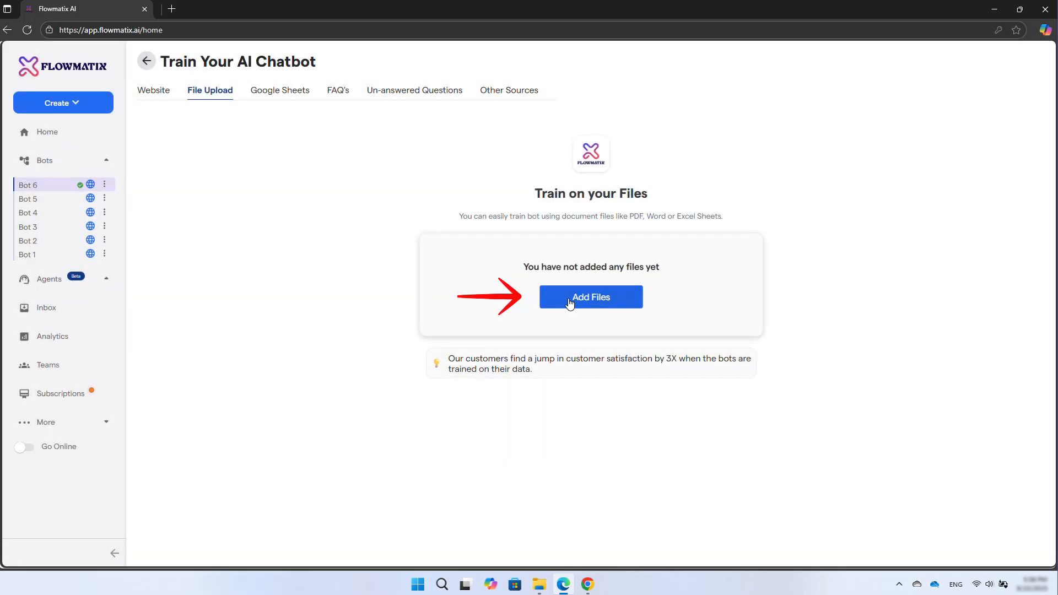
left_click(594, 297)
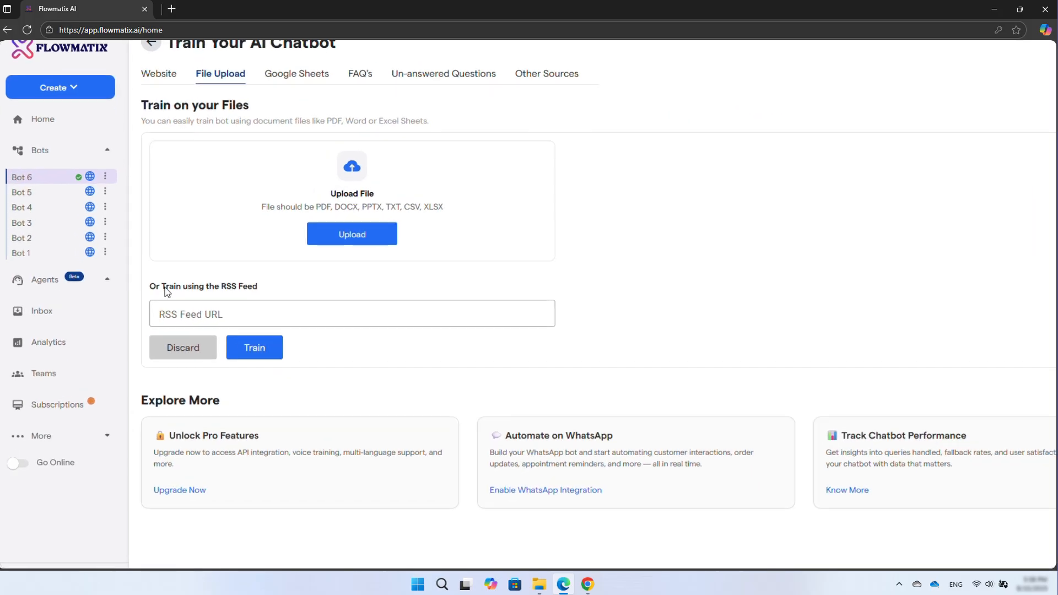
left_click(219, 309)
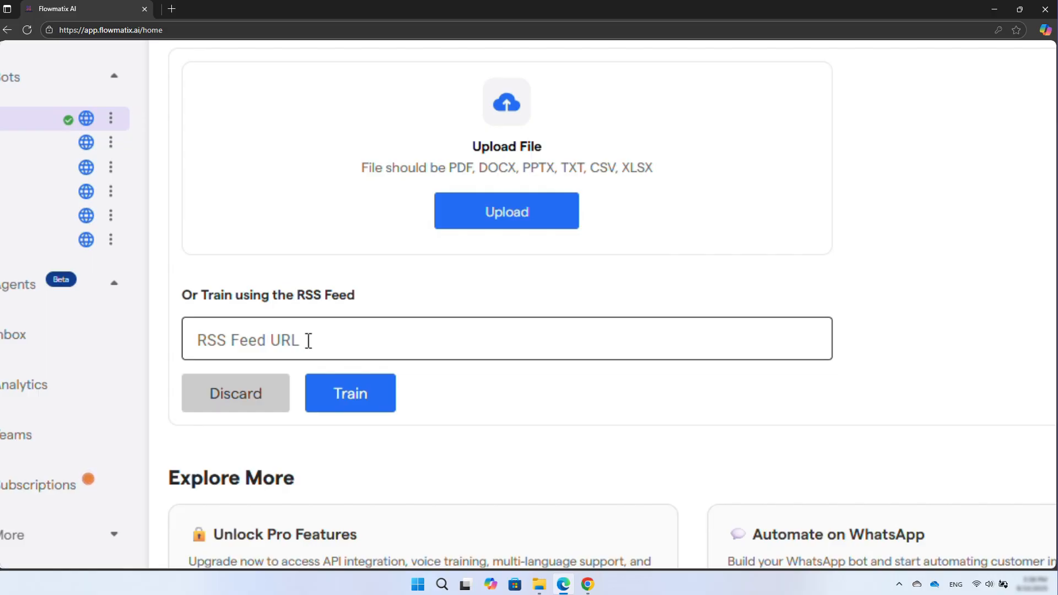
left_click(309, 341)
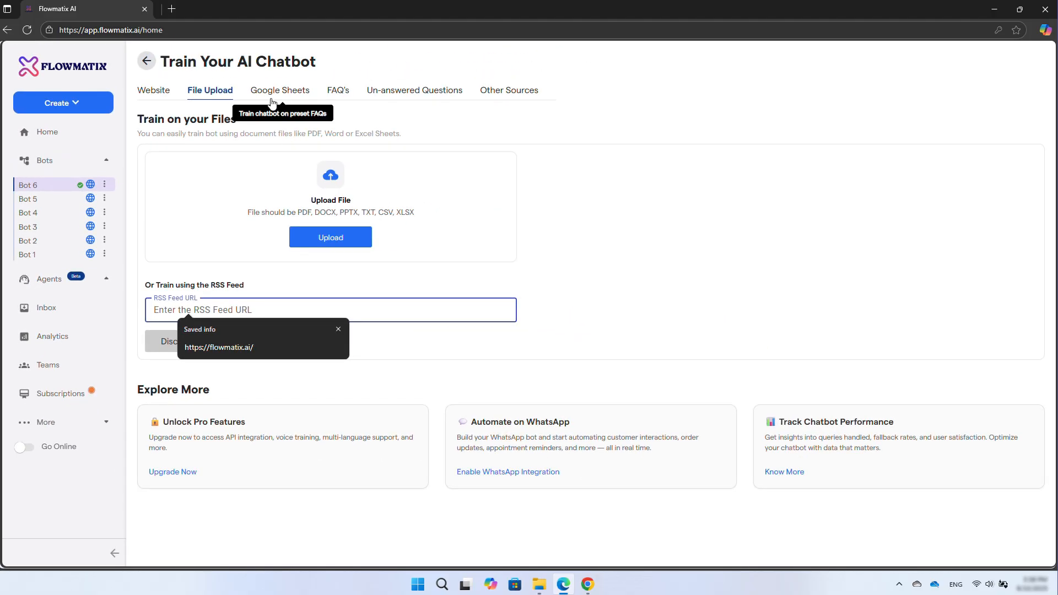
left_click(274, 99)
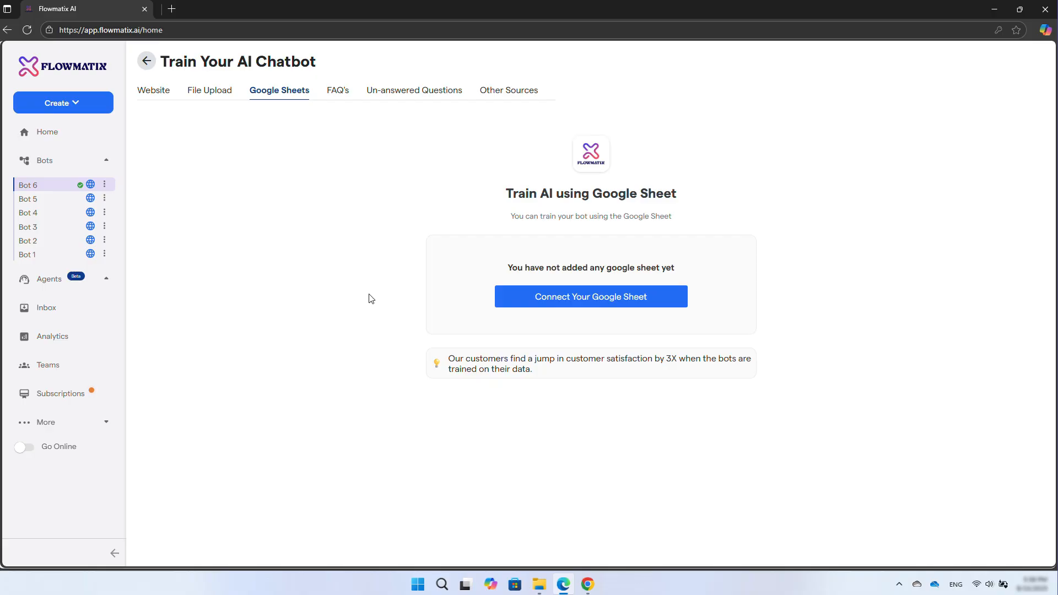
- Upload the FAQ file import-faqs-sheets.csv on the FAQ's training page
left_click(338, 91)
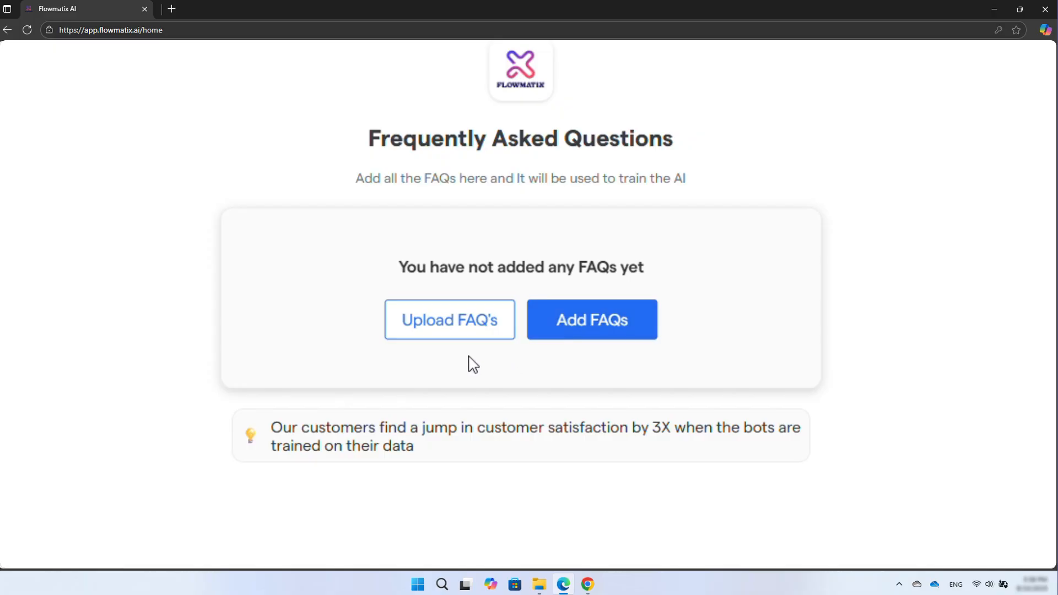
left_click(430, 334)
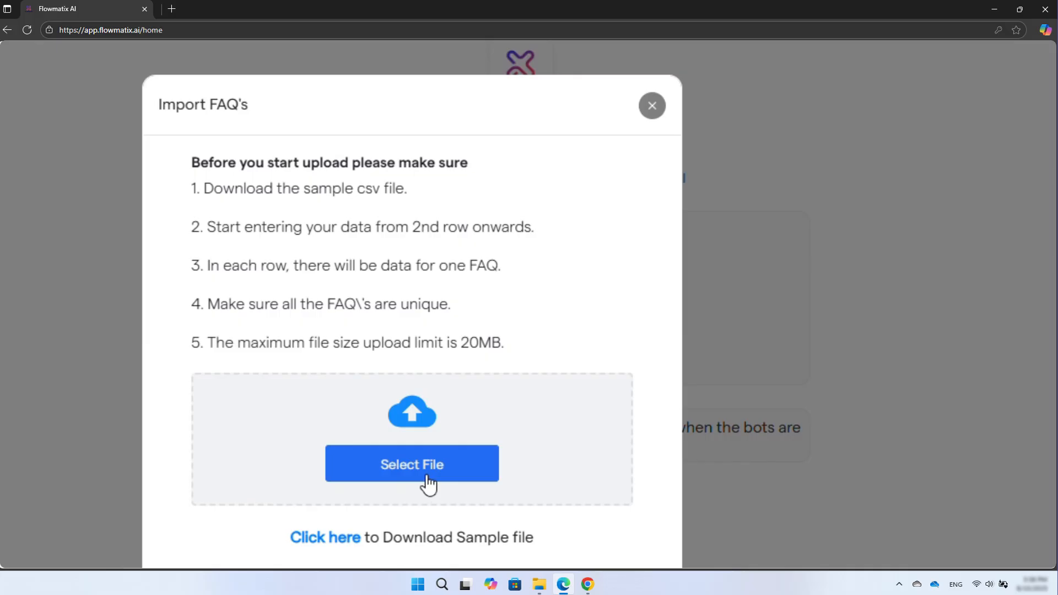
left_click(260, 457)
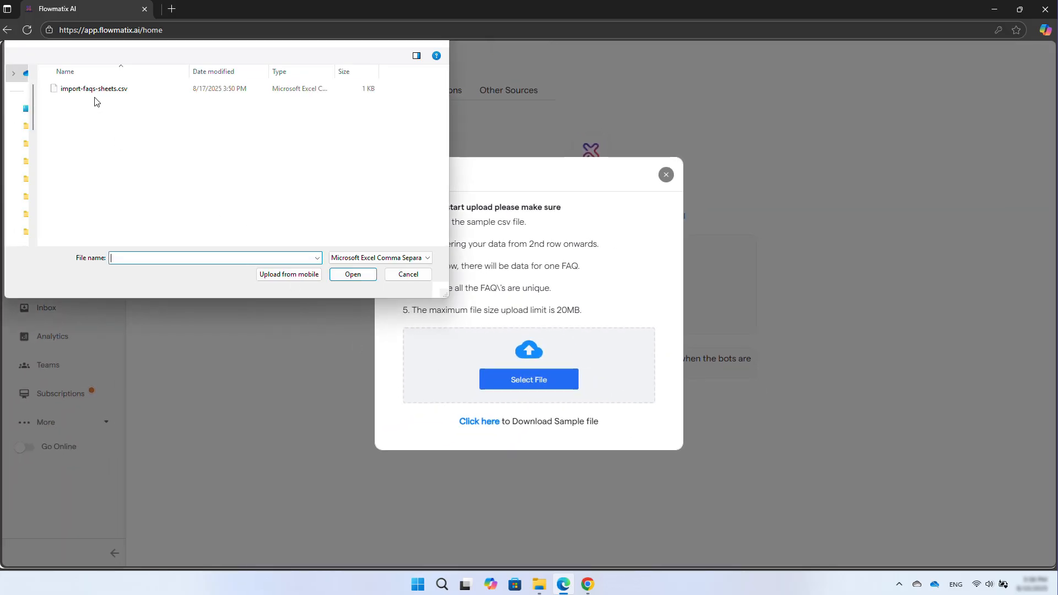
left_click(91, 89)
left_click(353, 274)
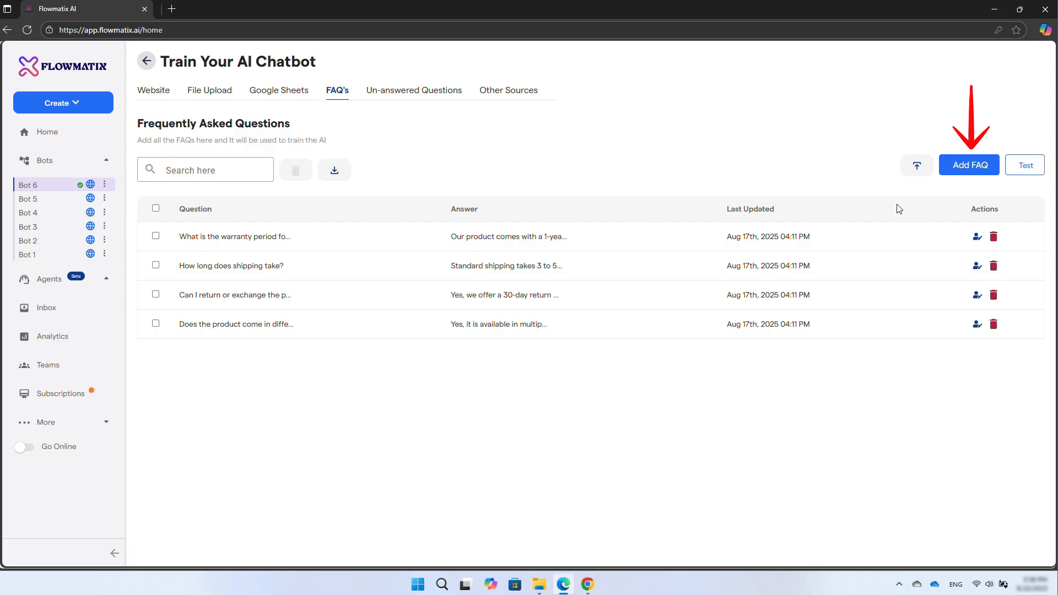
- Add and save a FAQ "Does the product come in Blue?" answered "Yes, our product comes in Blue, Red & green colors."
left_click(971, 167)
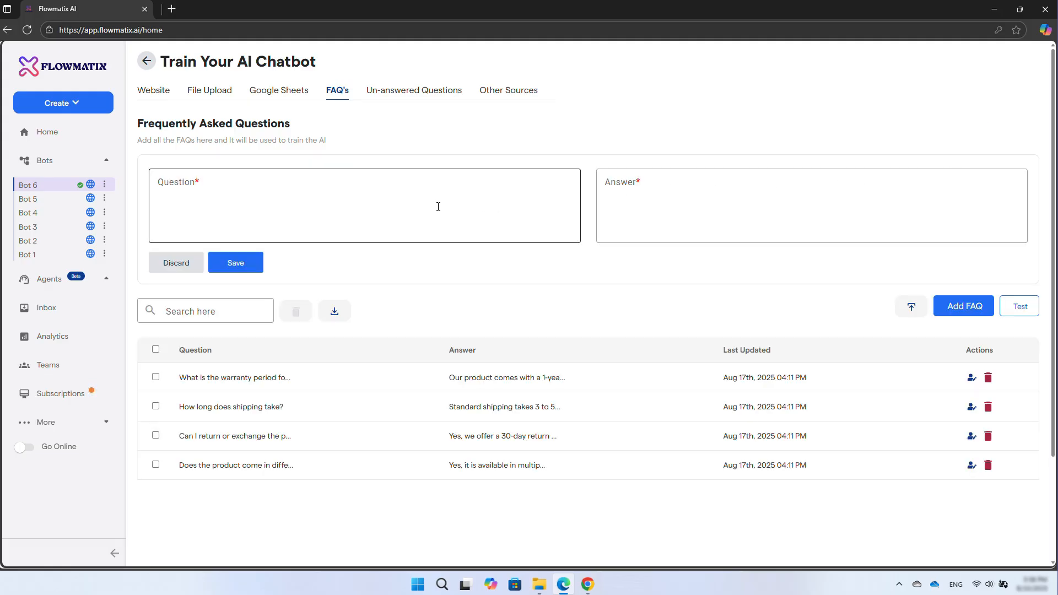
left_click(225, 203)
type("Does the product come in Blue?")
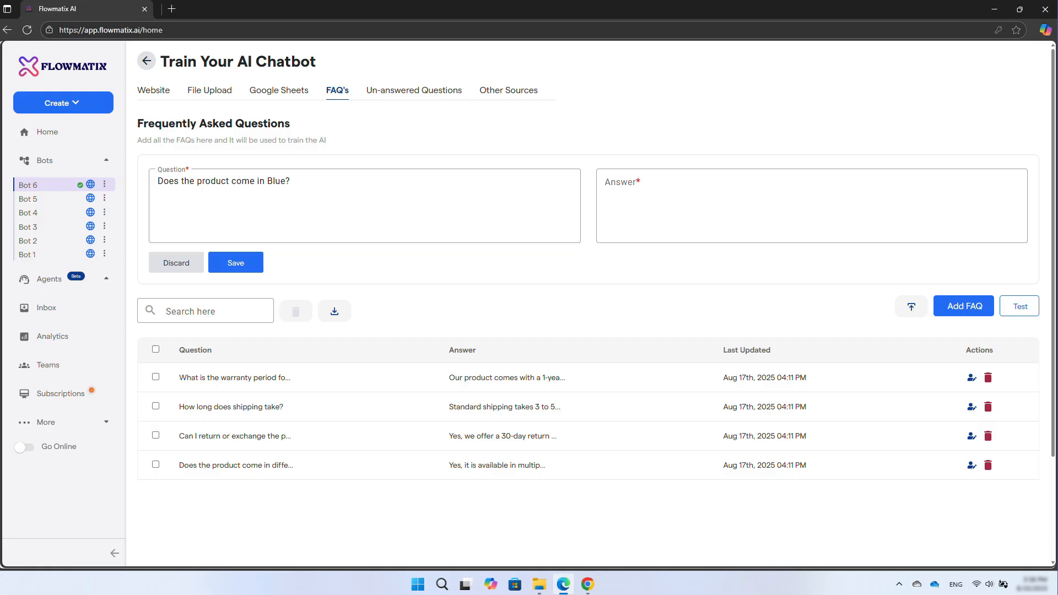
left_click(631, 199)
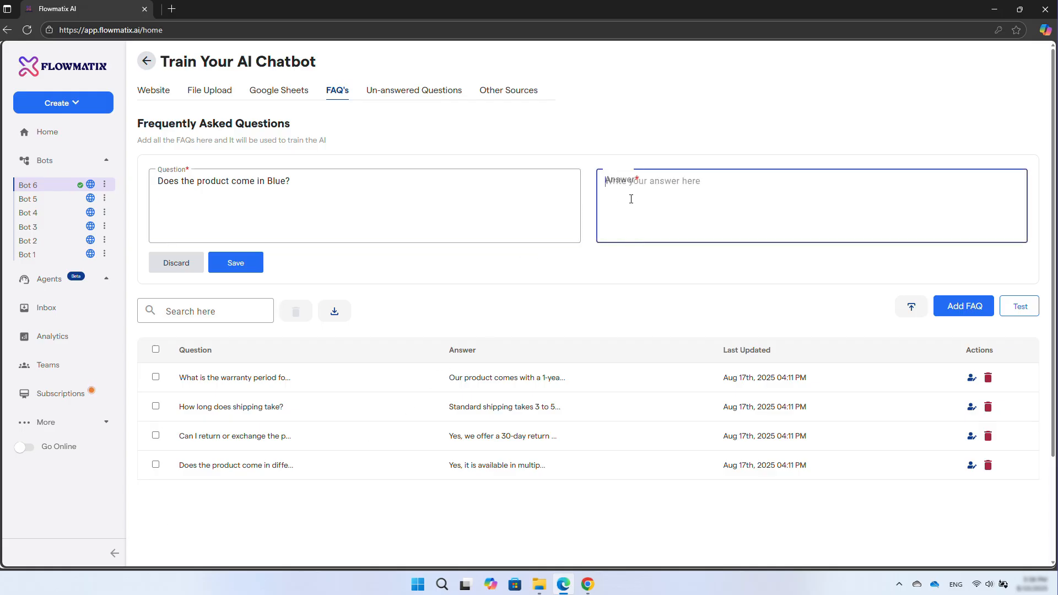
type("Yes, our product comes in Blue, Red & green colors.")
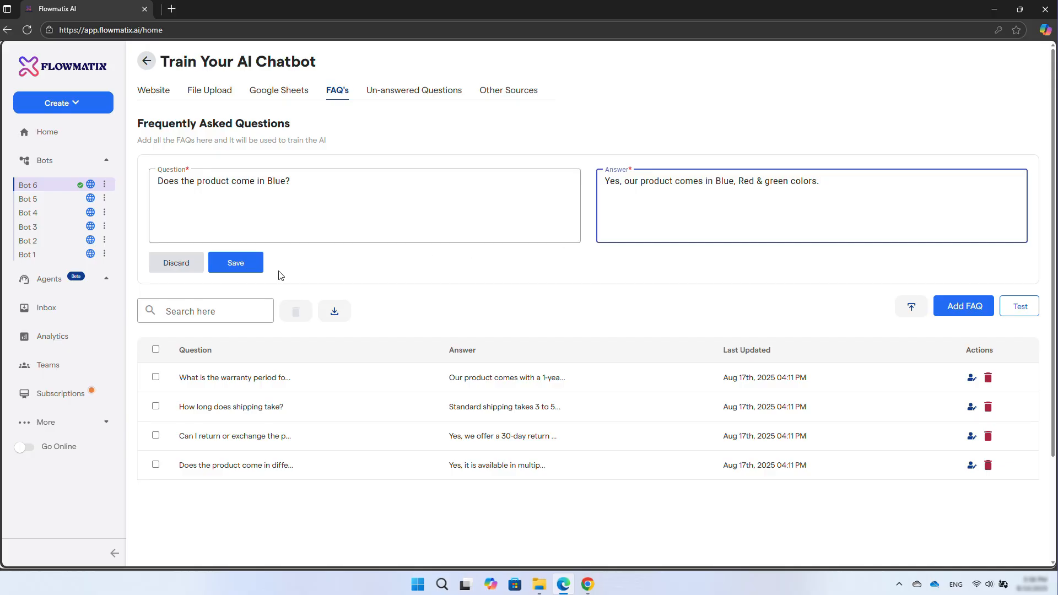
left_click(243, 269)
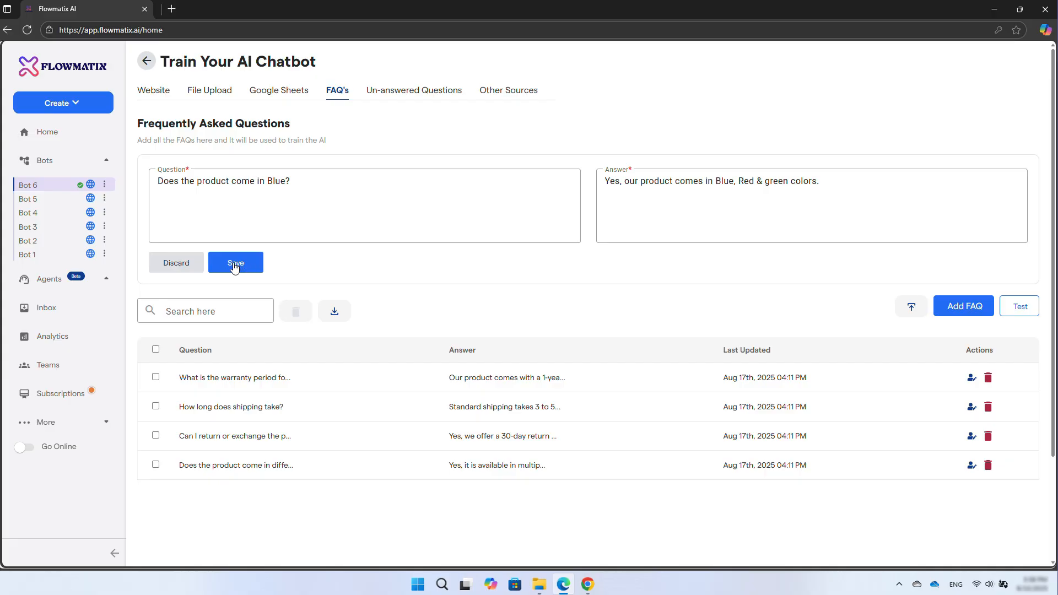
left_click(231, 265)
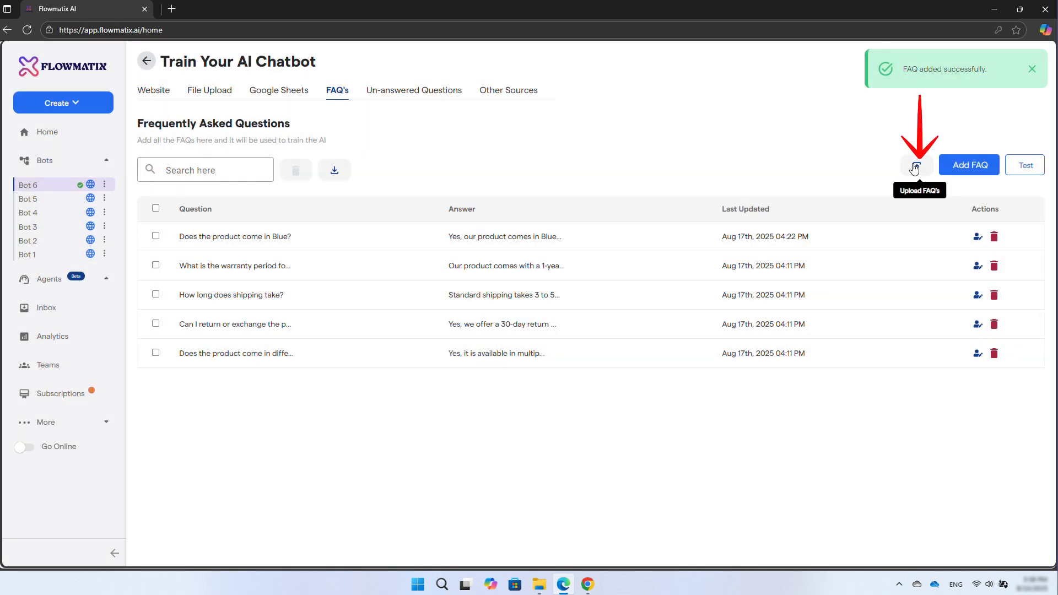
- Open the FAQ upload and export dialogs and close each without using them
left_click(918, 167)
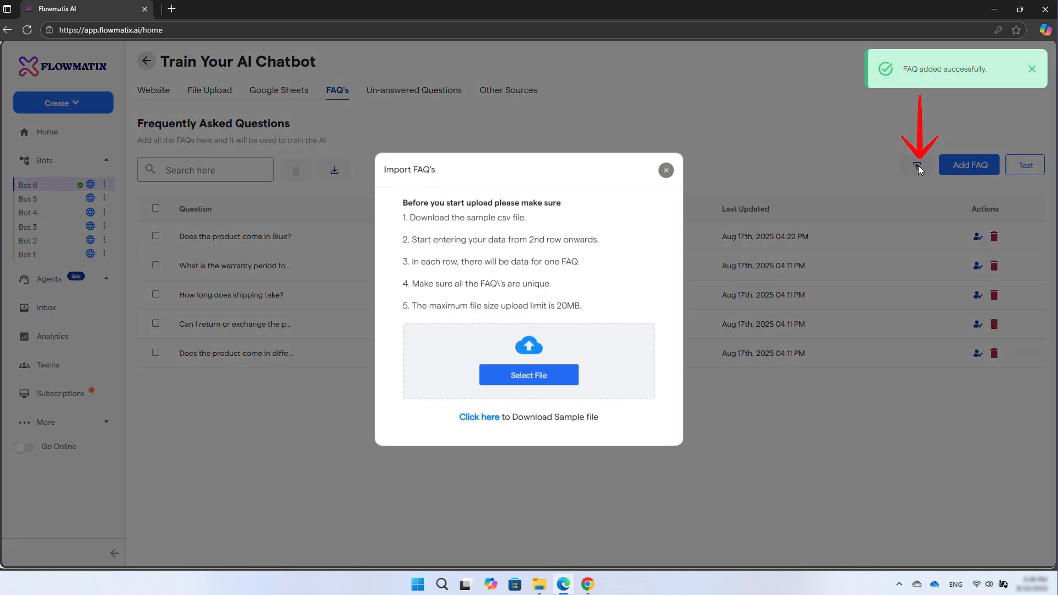
left_click(665, 172)
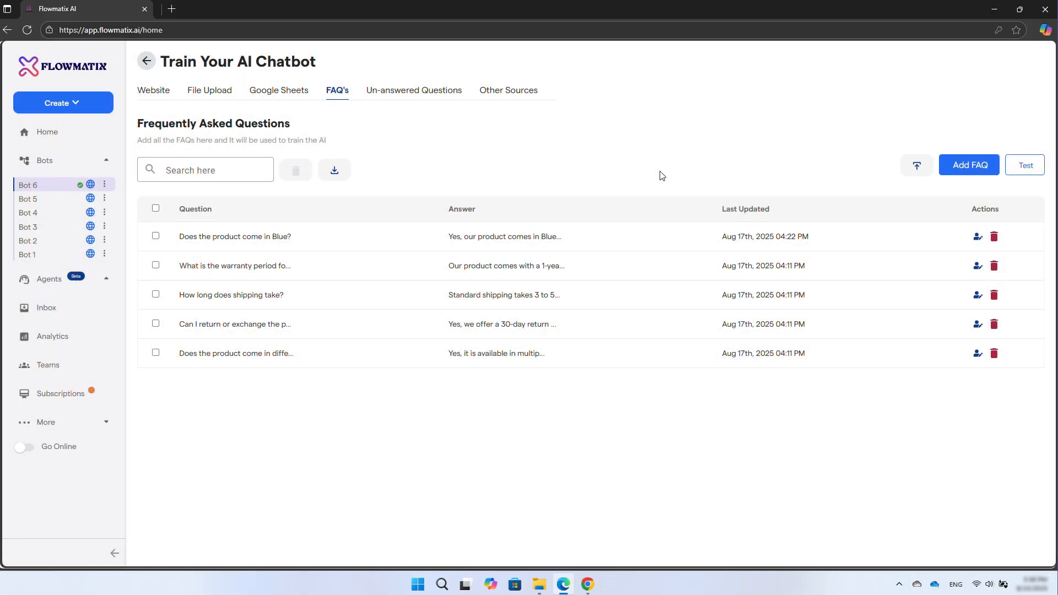
left_click(333, 172)
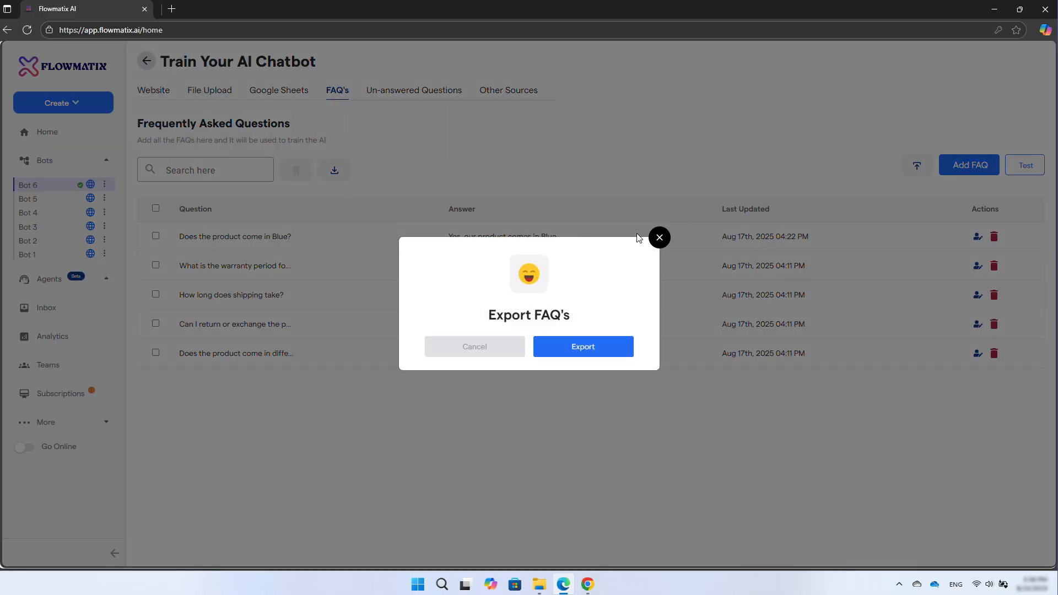
left_click(660, 238)
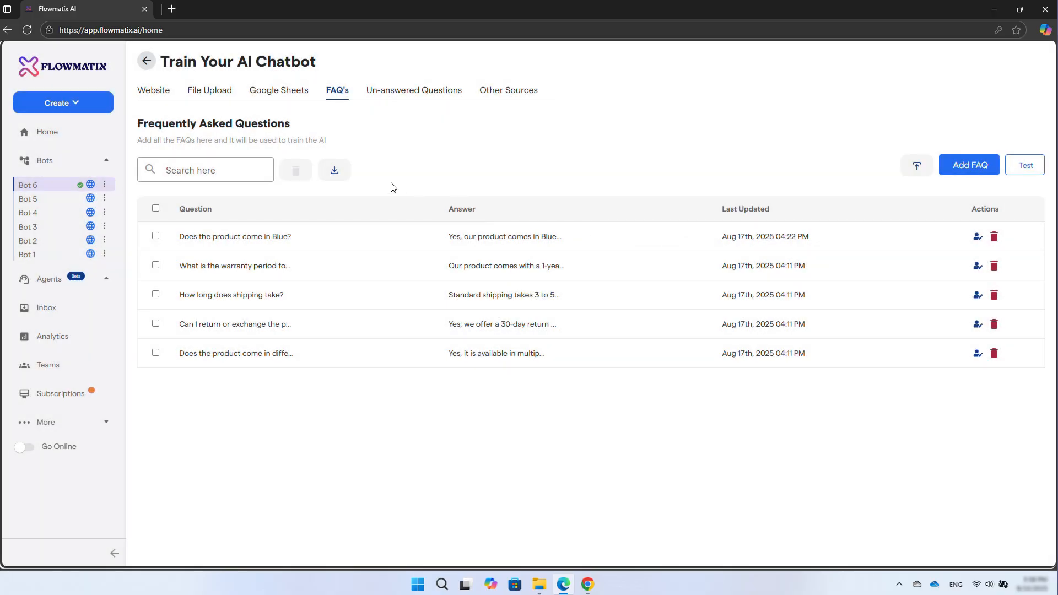
- Open the chatbot test window and enter the question "Does the product come in Red?"
left_click(198, 170)
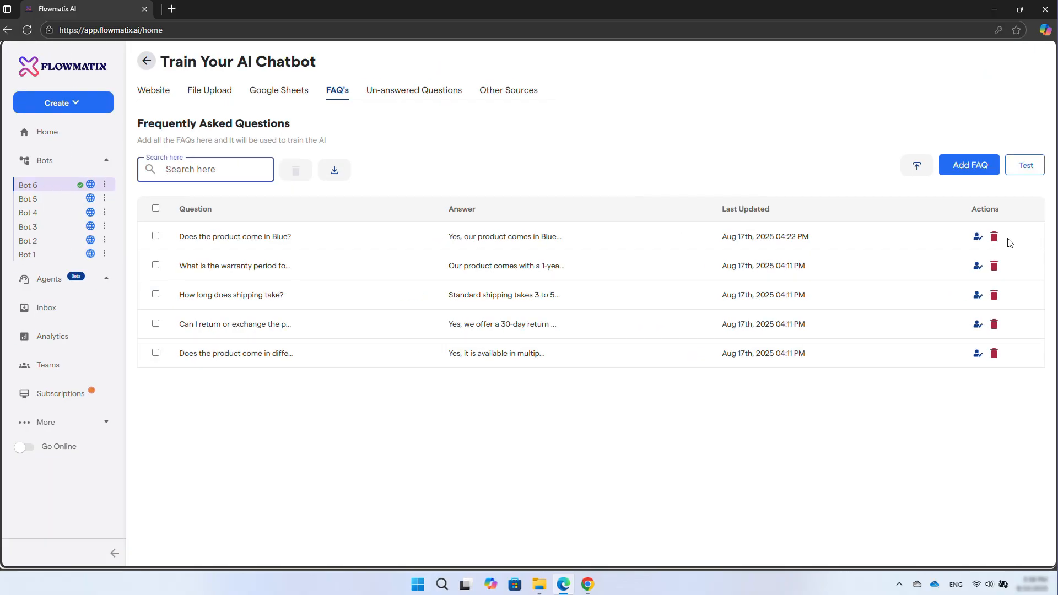
left_click(1010, 243)
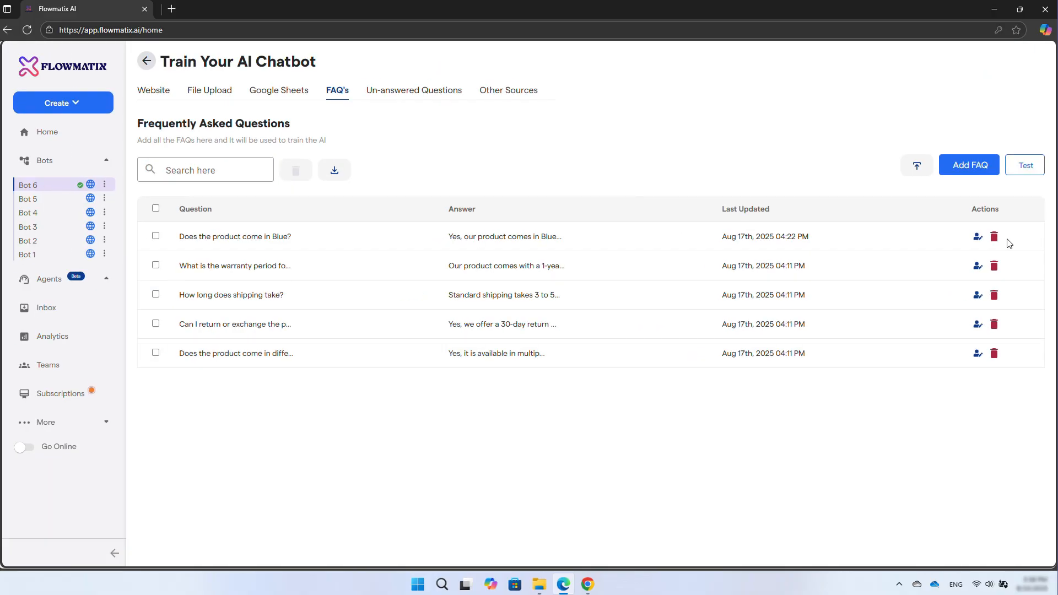
left_click(1023, 176)
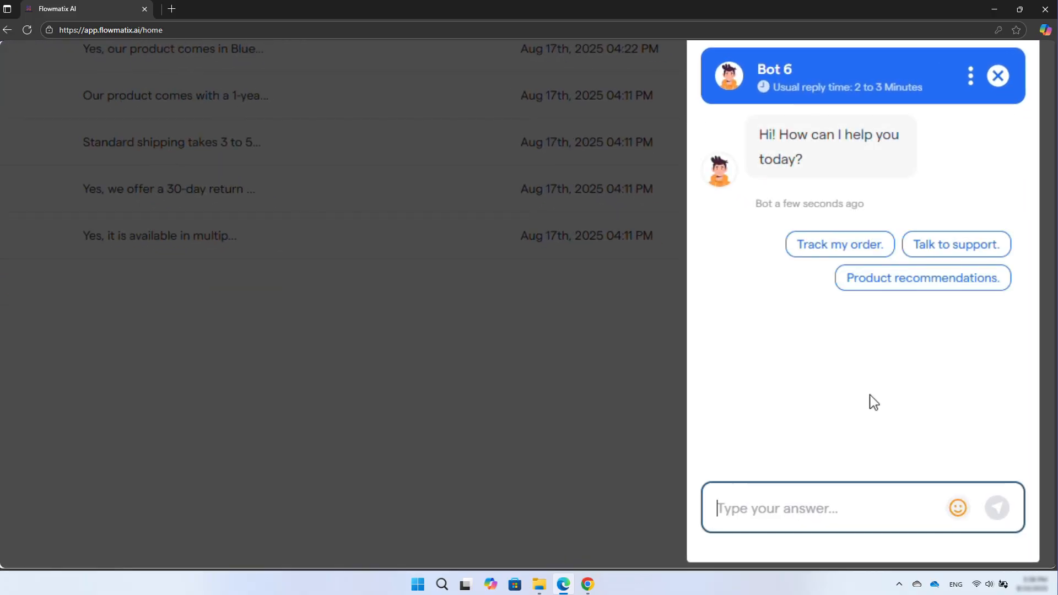
type("Does the product come in Red?")
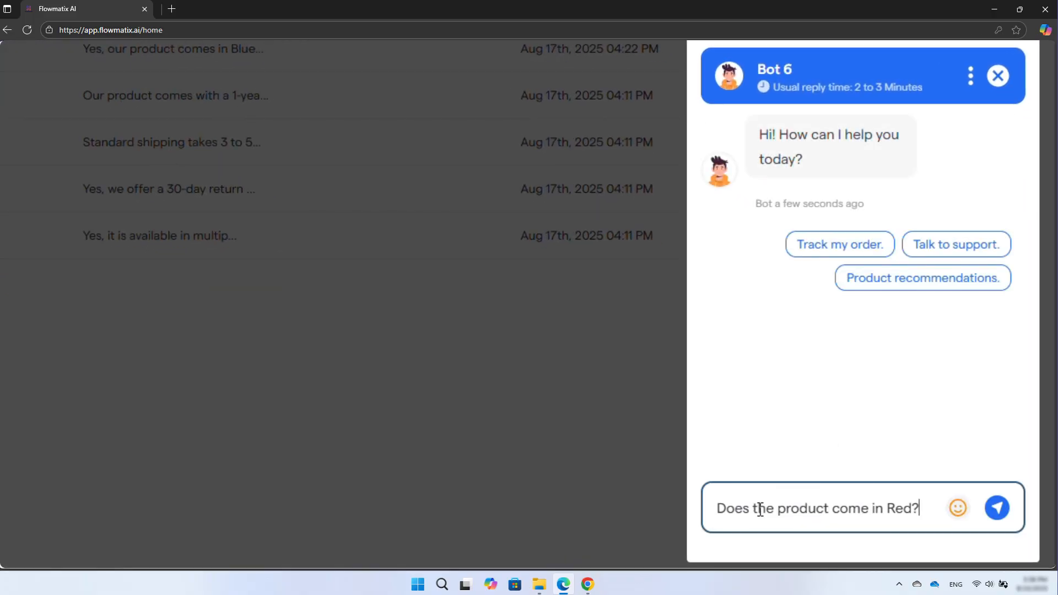
- Send the question to the bot and close the chatbot test window
key("Return")
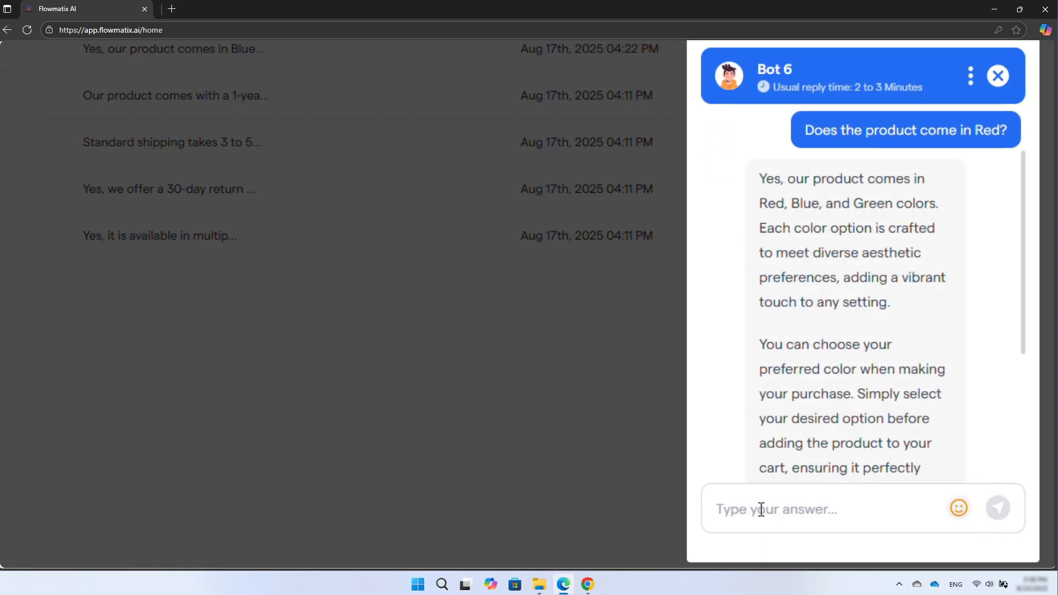
left_click(761, 509)
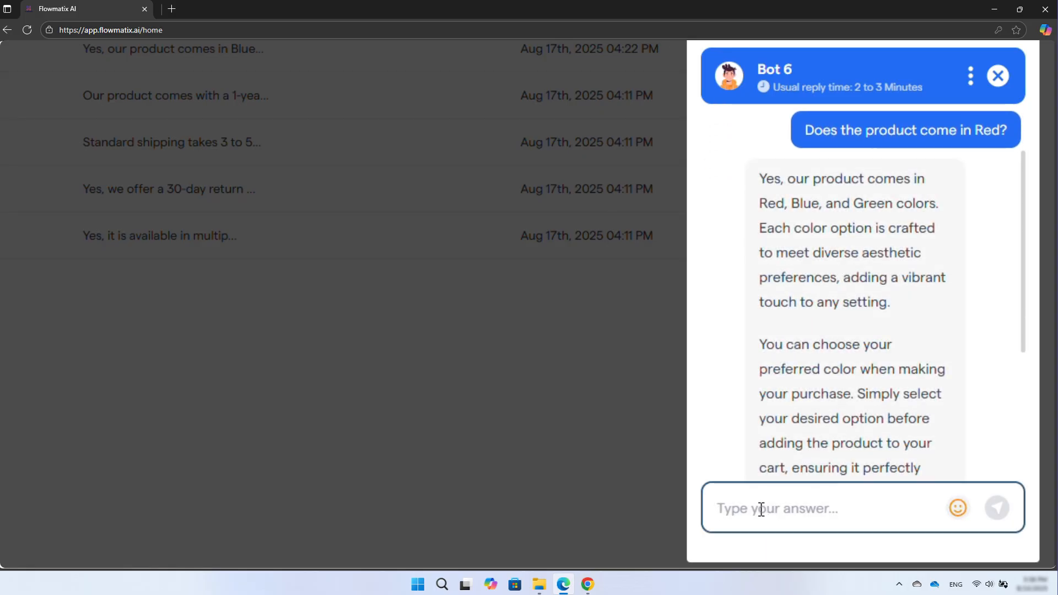
key("ctrl+0")
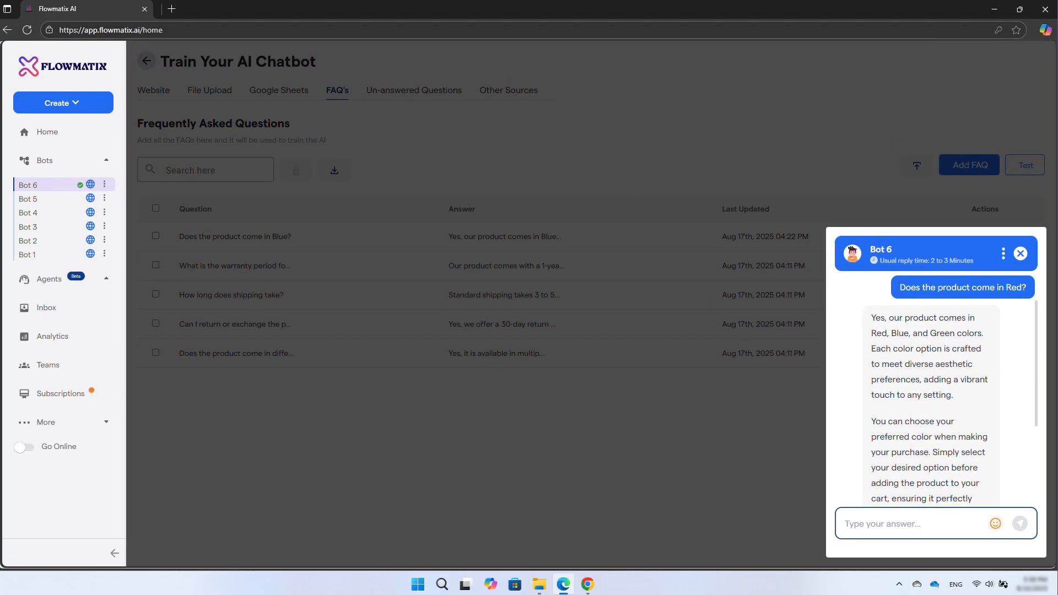
left_click(741, 155)
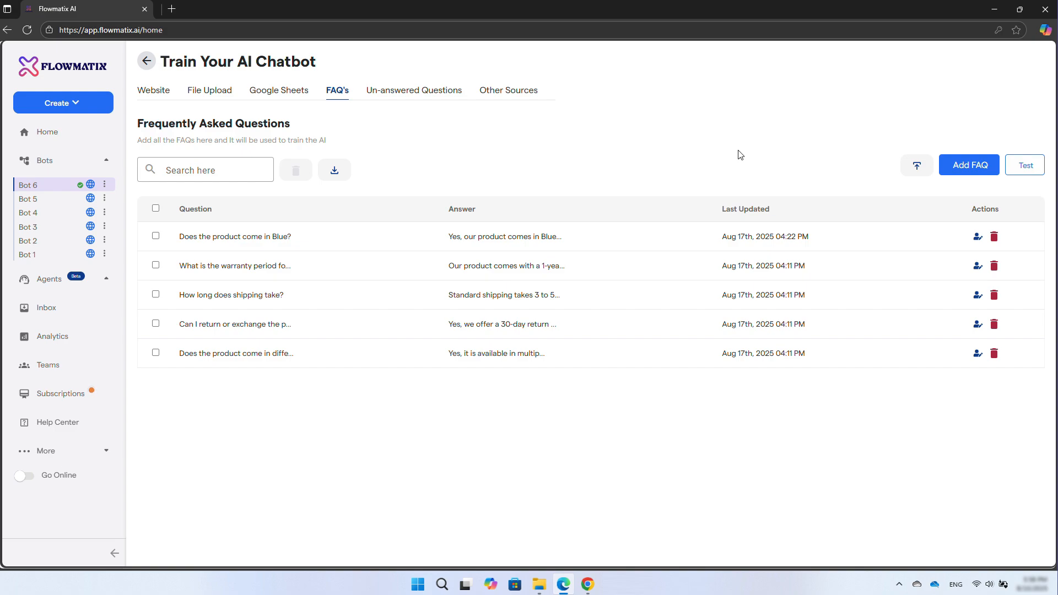
- Add the unanswered question "Do you offer delivery to the USA?" as a FAQ answered "Yes, we deliver our products globally."
left_click(393, 94)
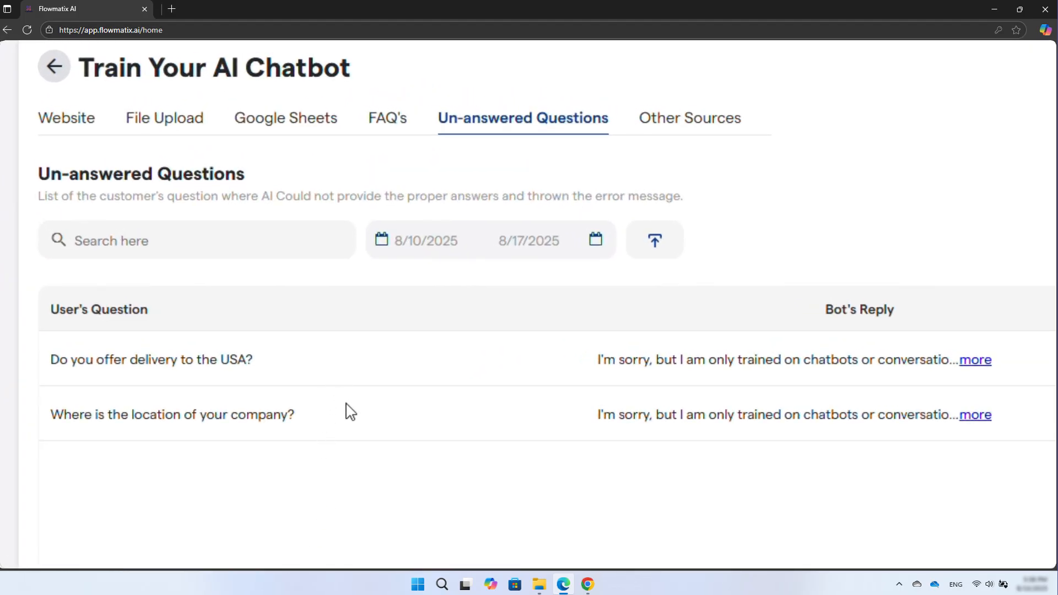
left_click(399, 243)
left_click(403, 245)
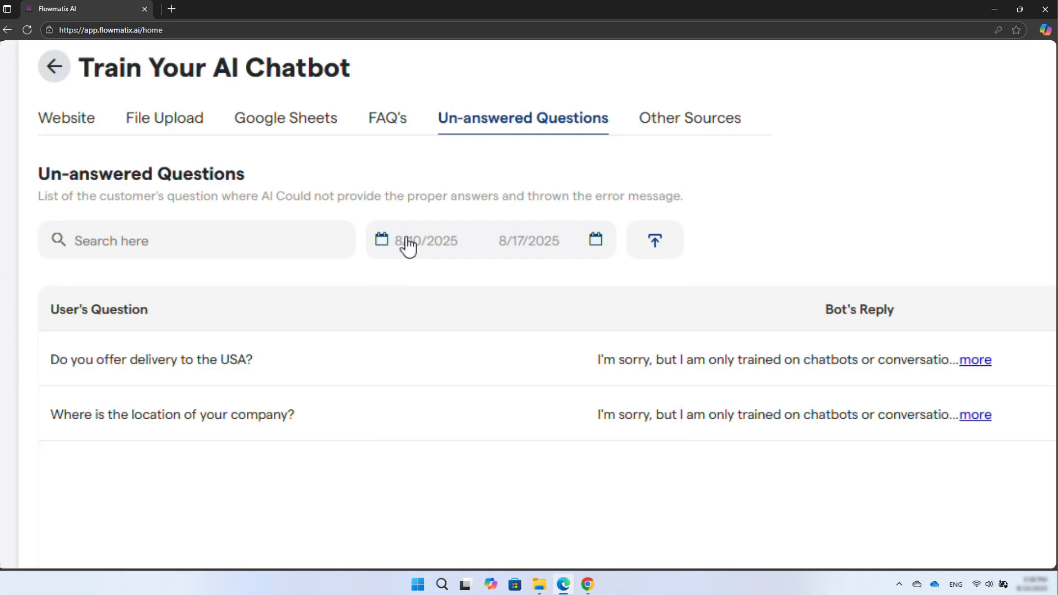
left_click(536, 247)
left_click(534, 250)
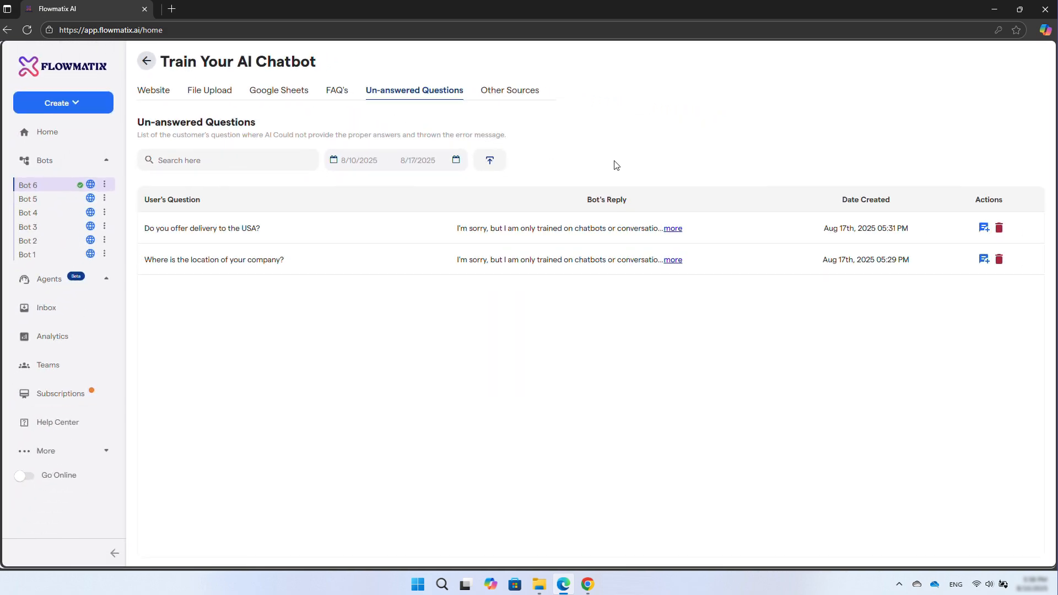
left_click(984, 229)
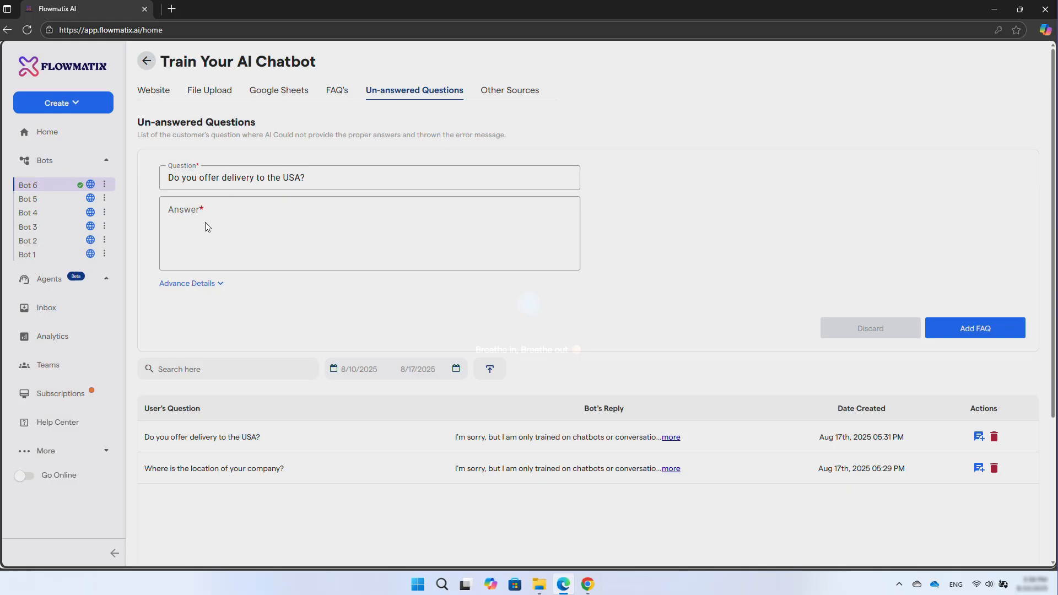
left_click(205, 222)
type("Yes, we deliver our products globally.")
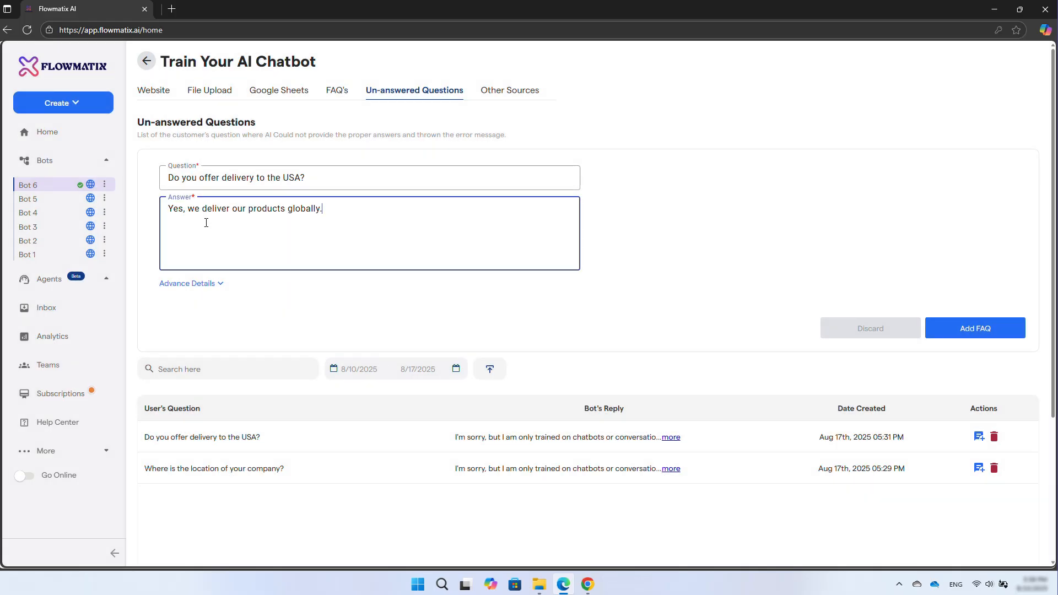
left_click(981, 334)
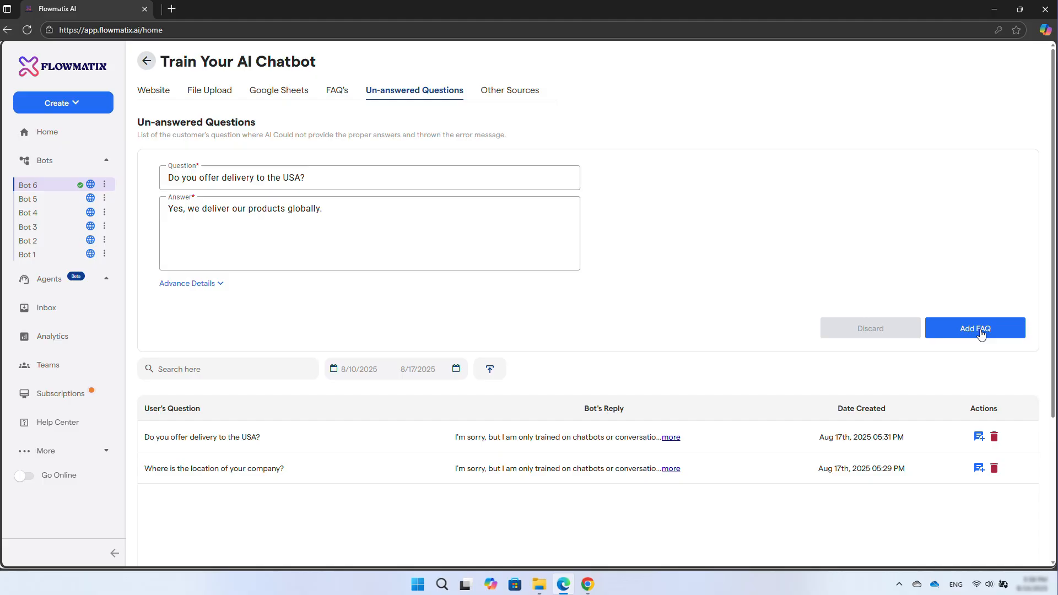
left_click(981, 333)
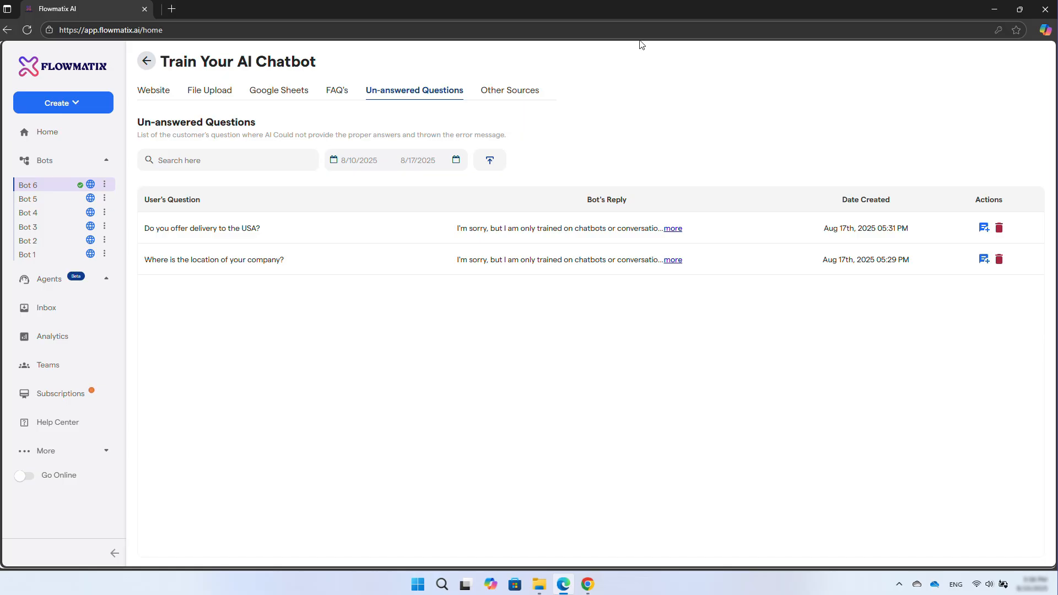
- Open Bot 6's AI Settings and expand its Basic Configuration section
left_click(512, 92)
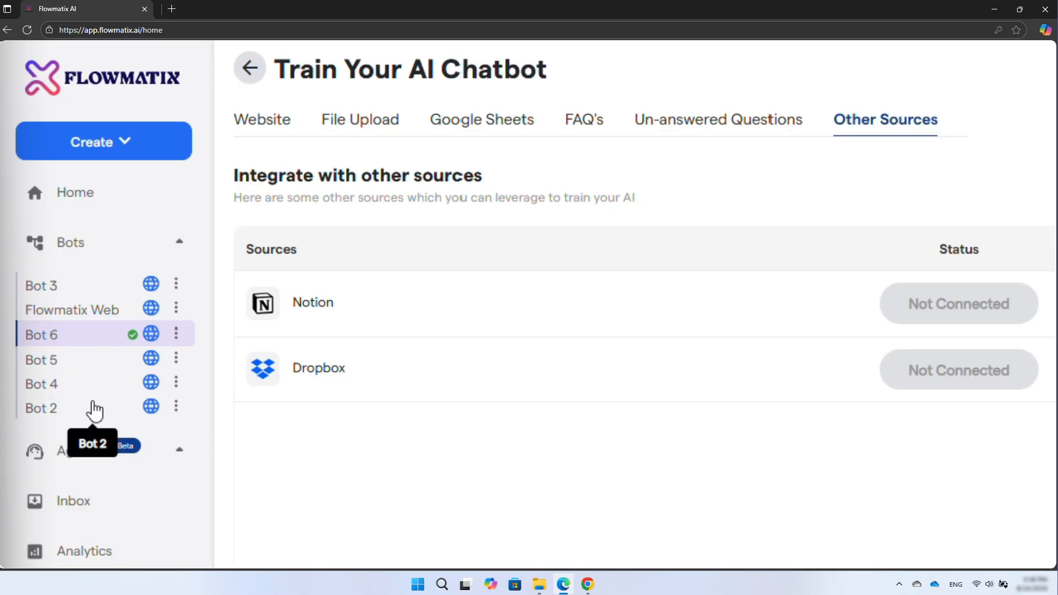
left_click(63, 330)
scroll(64, 327, "down", 5)
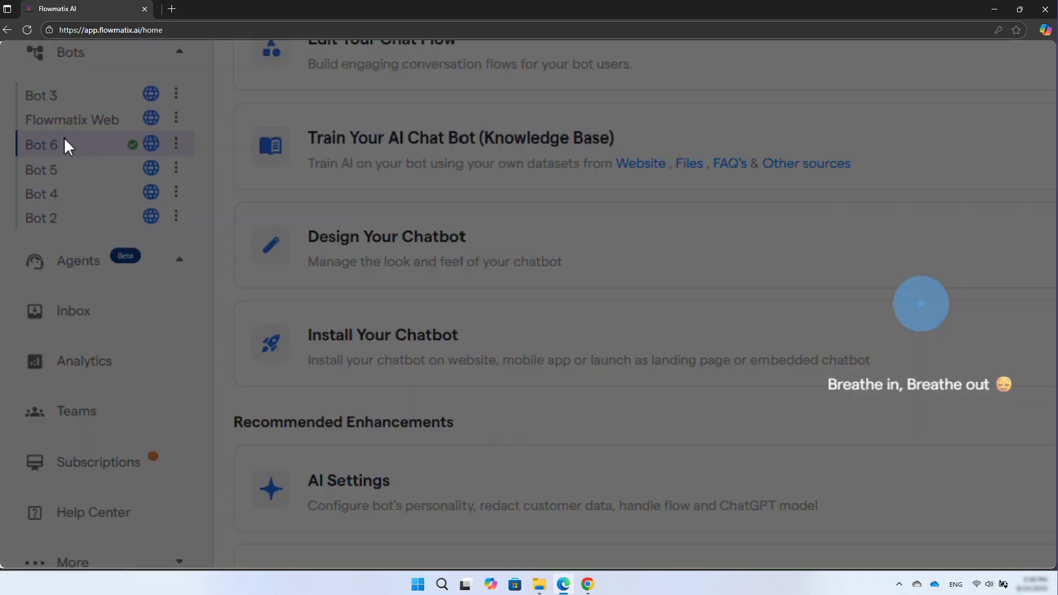
left_click(331, 299)
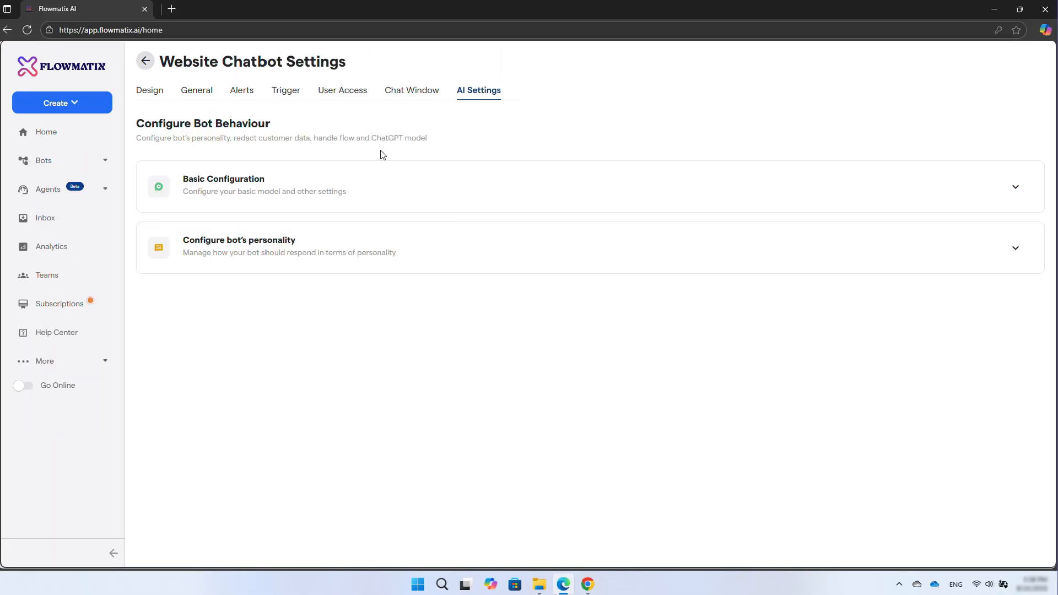
left_click(284, 194)
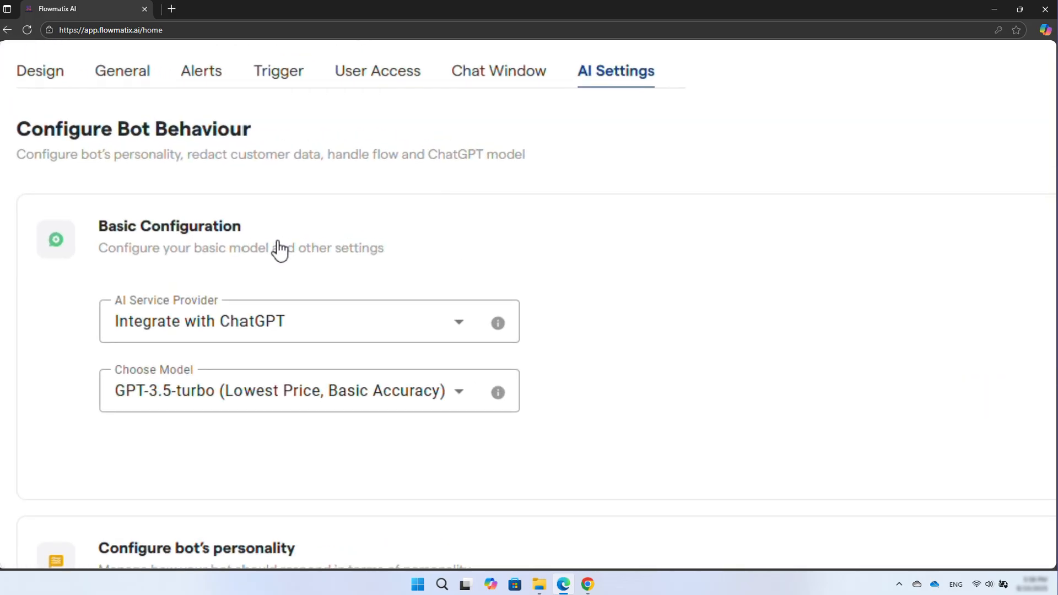
- Examine the available AI service providers and ChatGPT models without changing them
left_click(468, 326)
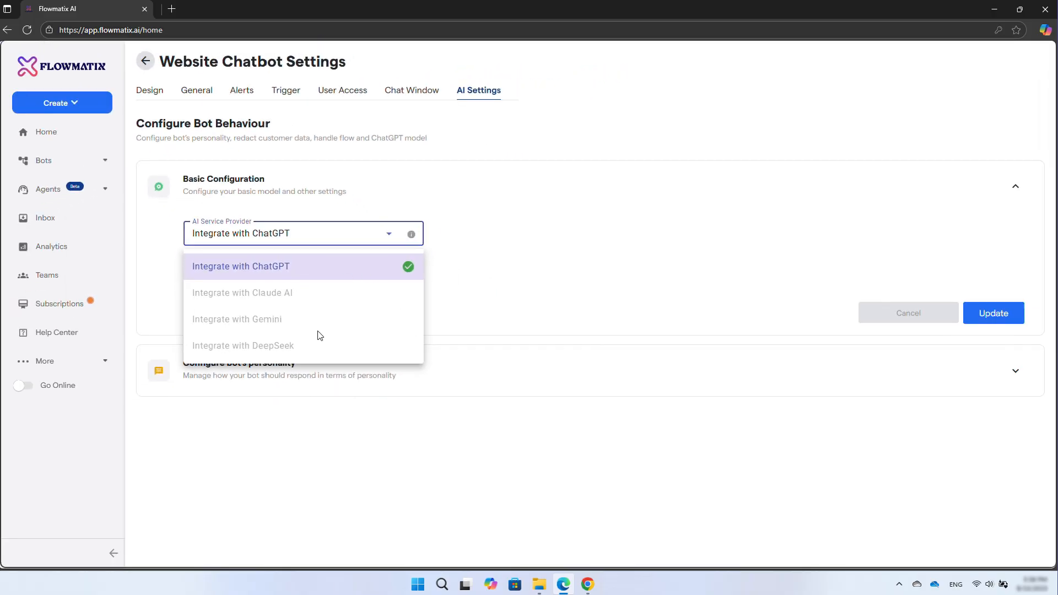
left_click(461, 225)
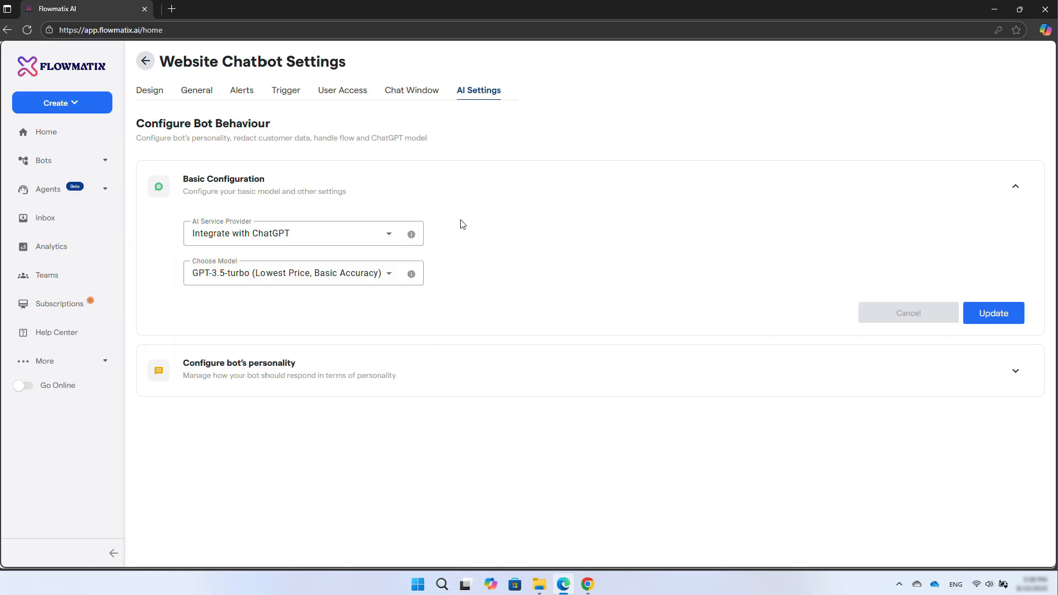
left_click(391, 275)
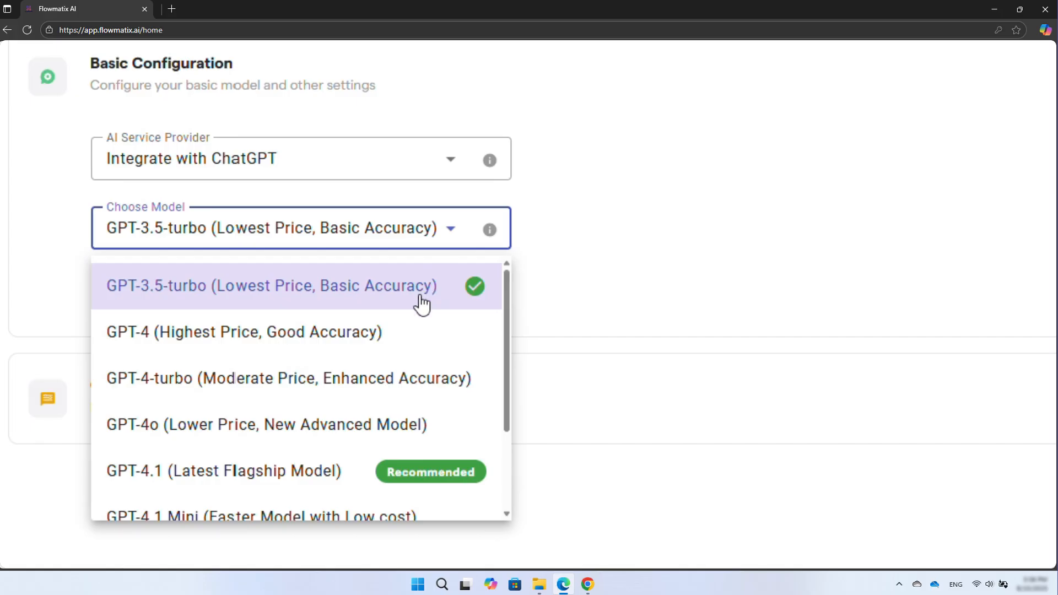
scroll(422, 305, "down", 1)
scroll(422, 305, "down", 1)
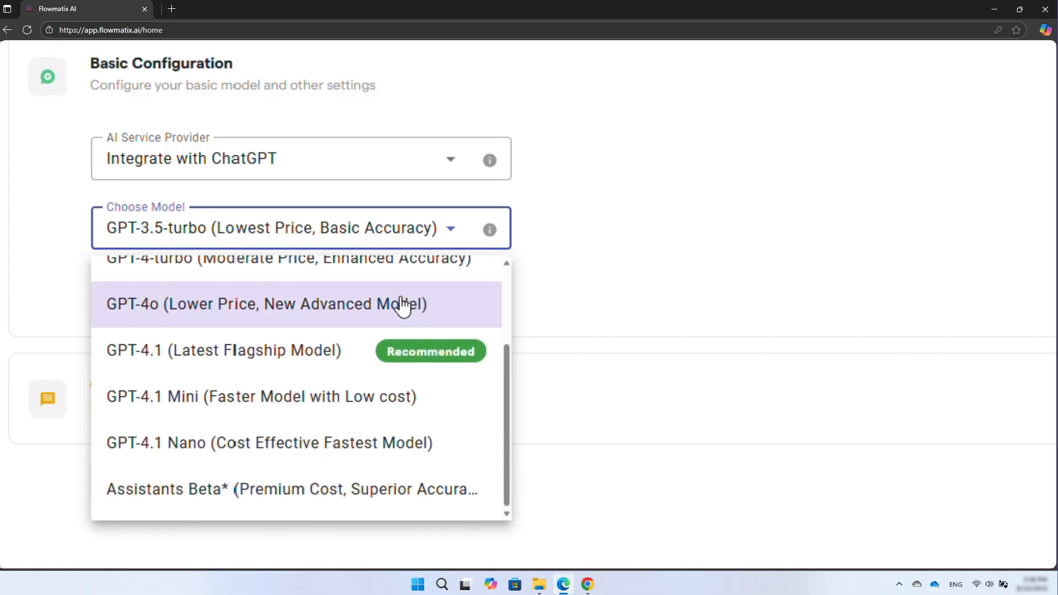
scroll(378, 324, "up", 1)
scroll(378, 324, "up", 2)
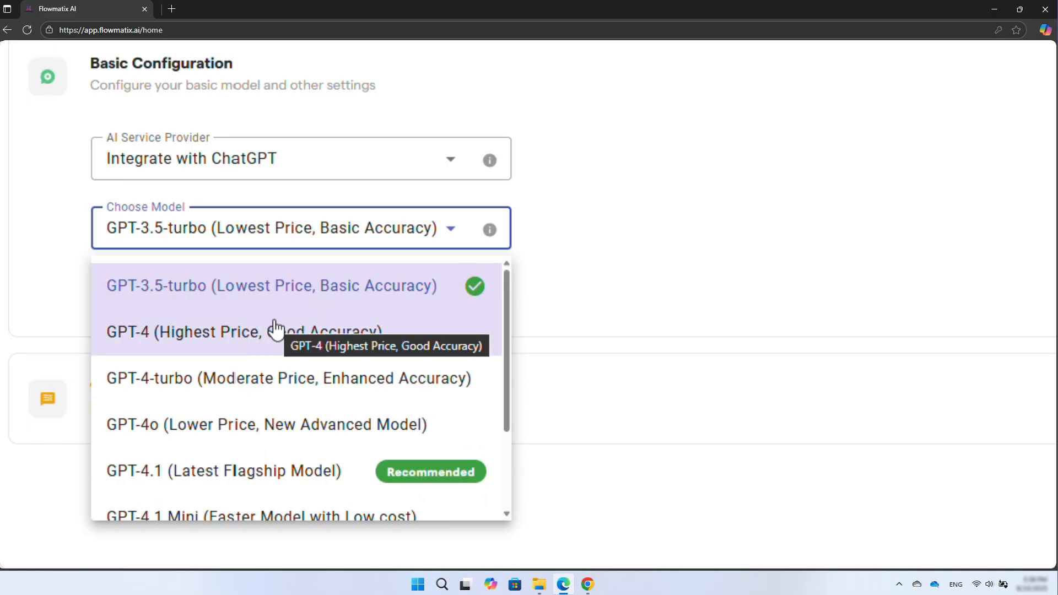
scroll(274, 332, "down", 1)
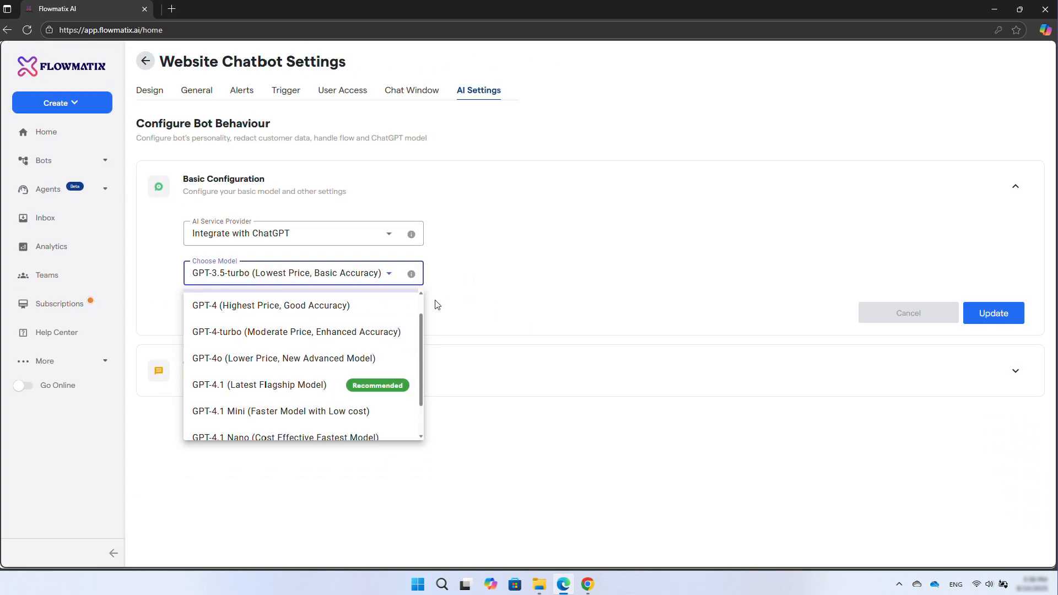
left_click(489, 258)
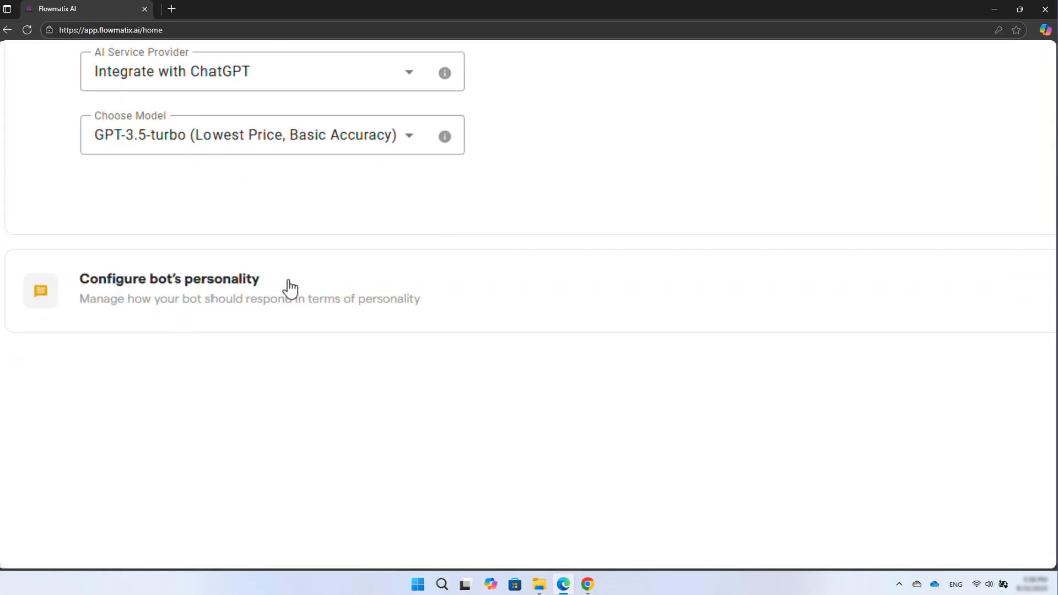
- Open the General persona's Communication Style settings in the bot personality section
left_click(294, 366)
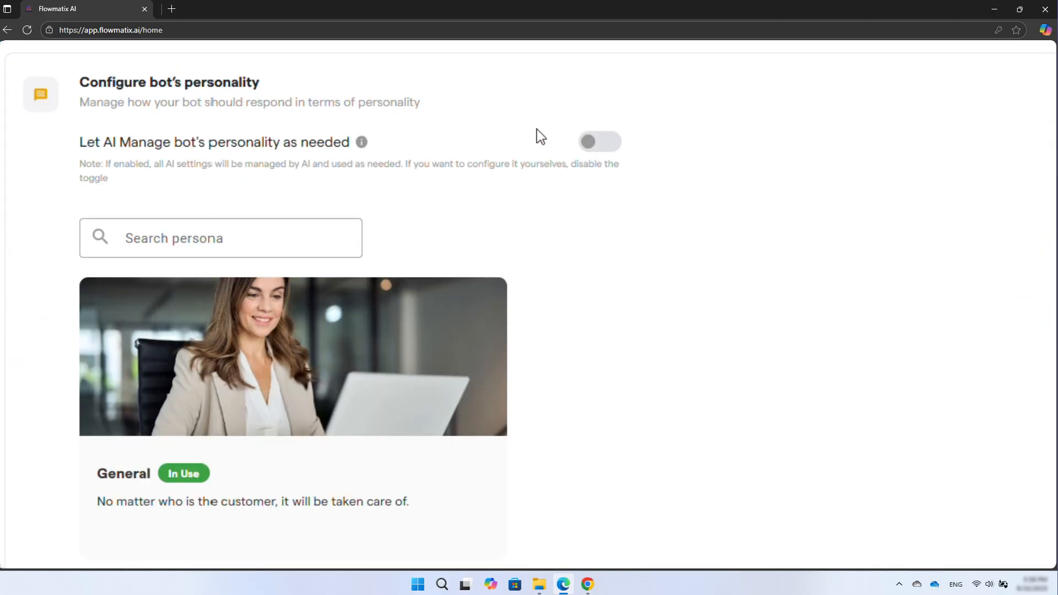
left_click(606, 142)
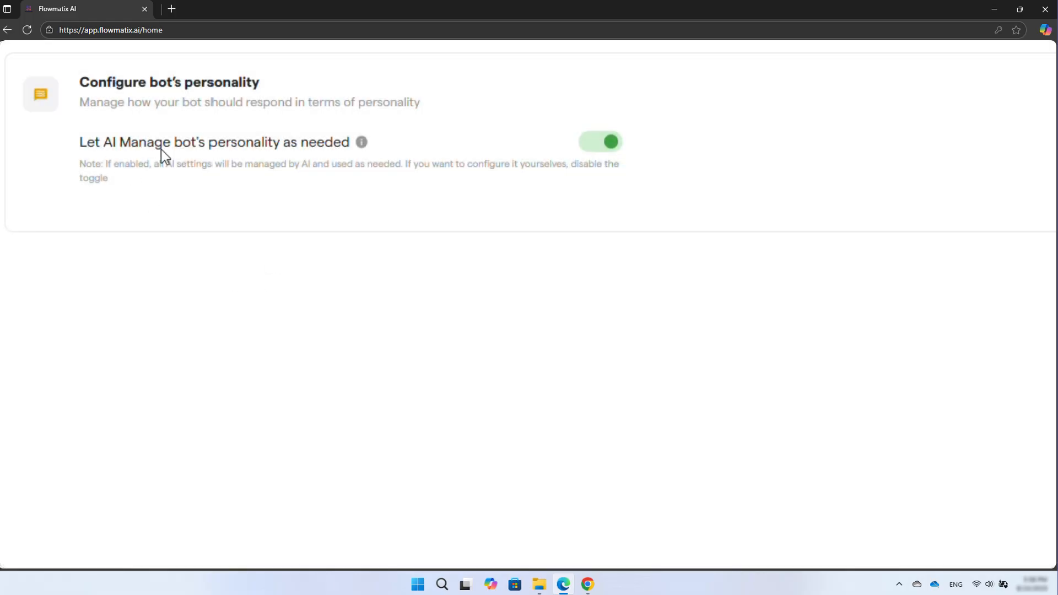
left_click(601, 142)
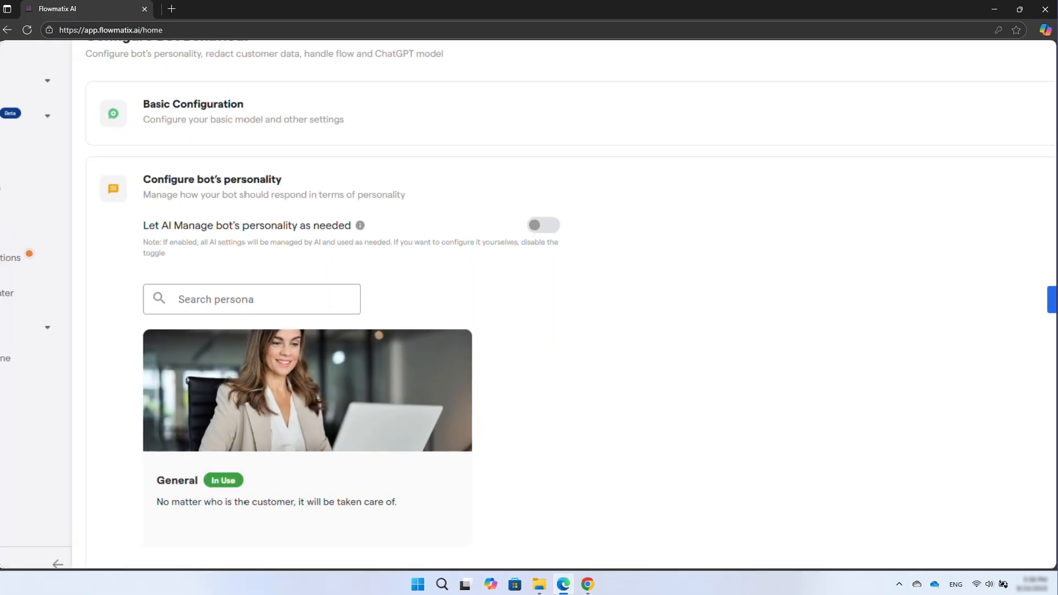
mouse_move(375, 375)
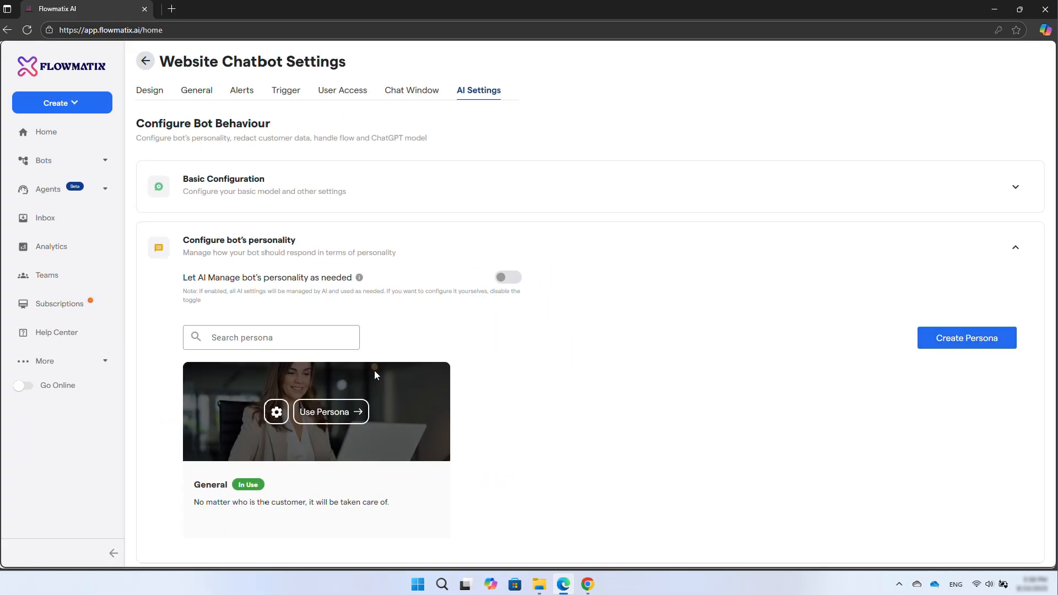
left_click(276, 411)
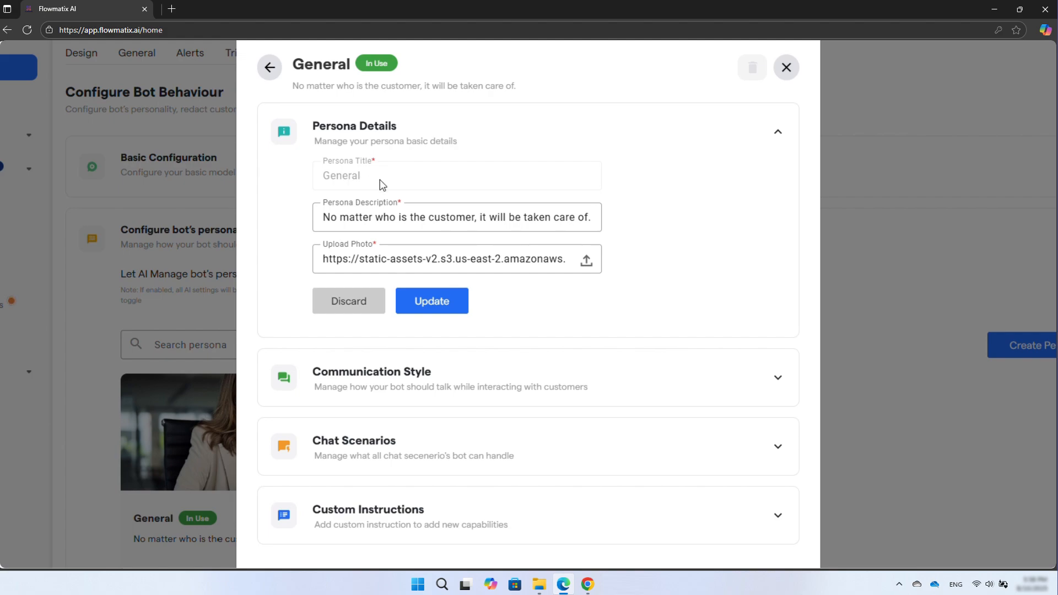
left_click(464, 381)
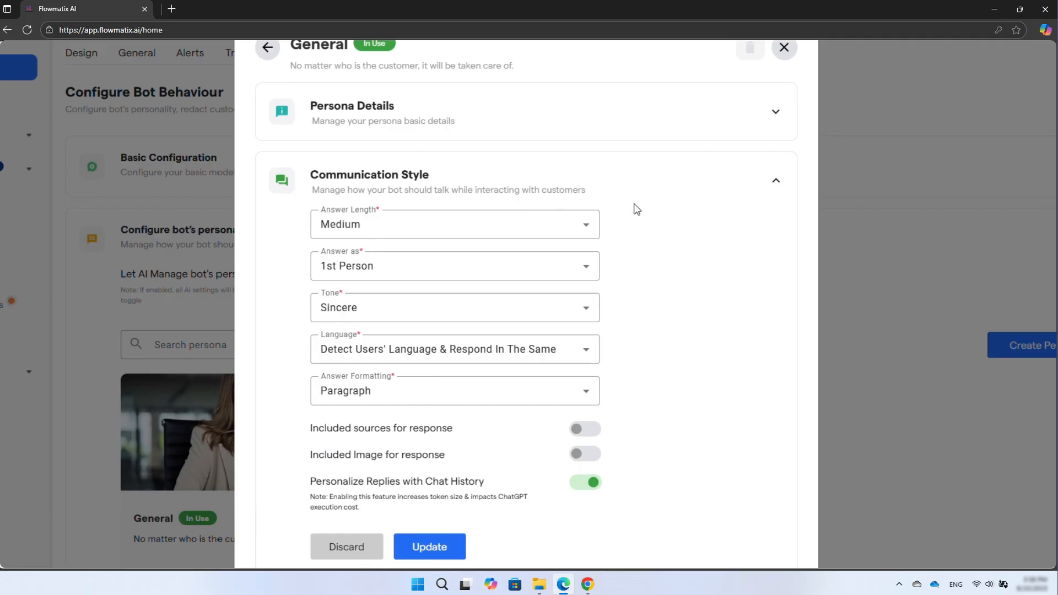
- Set the persona's Answer Length to Short and Answer as to 2nd Person
left_click(591, 233)
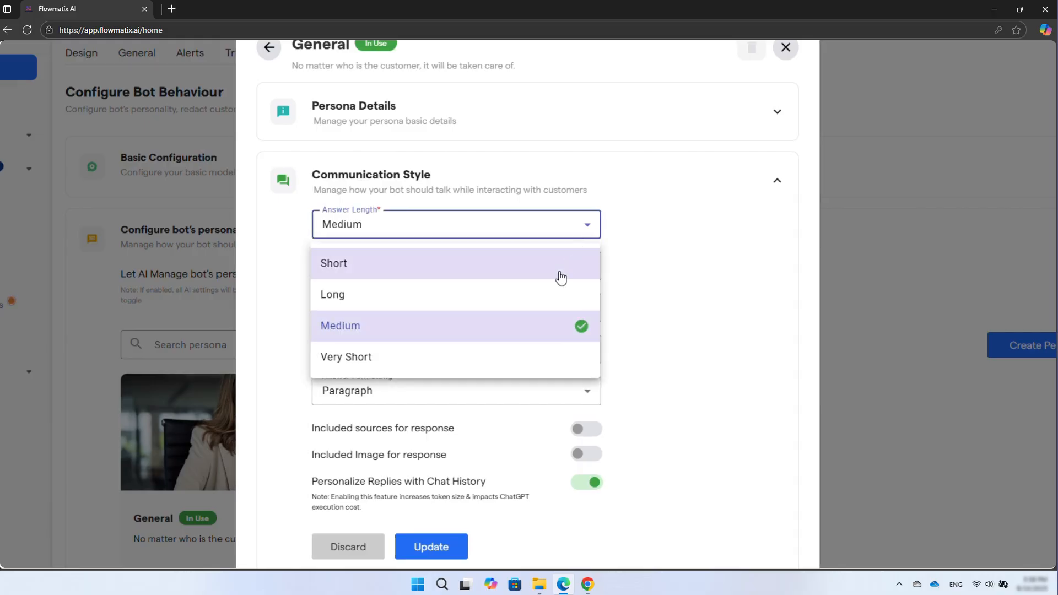
left_click(528, 267)
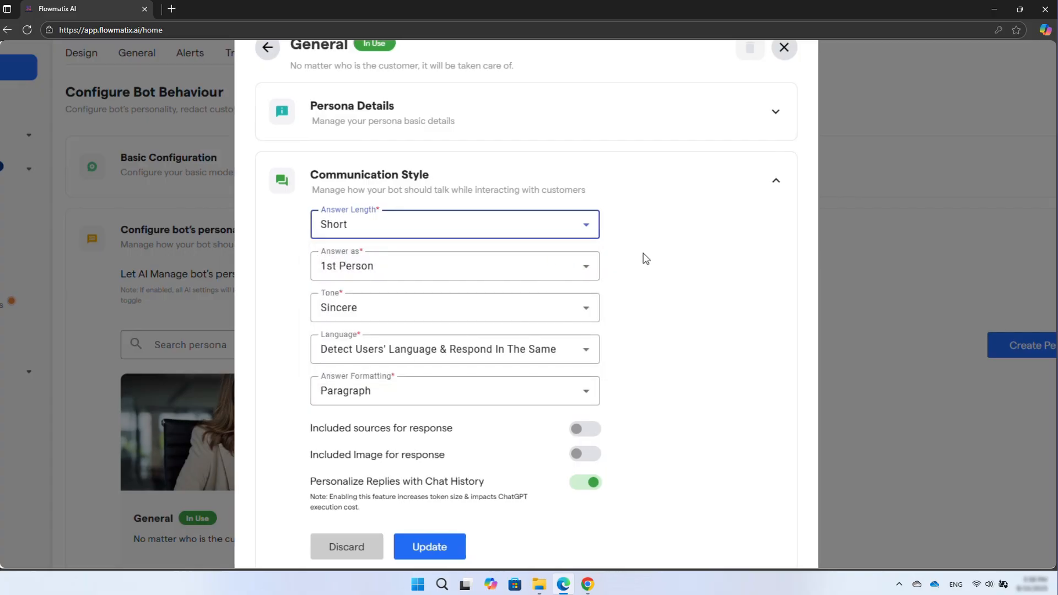
left_click(588, 270)
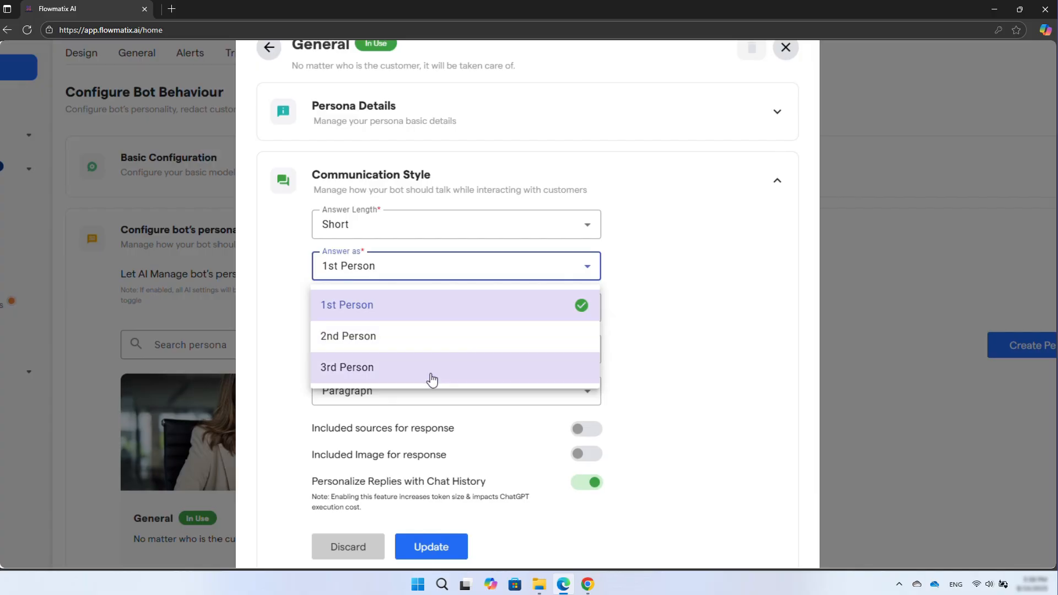
left_click(432, 342)
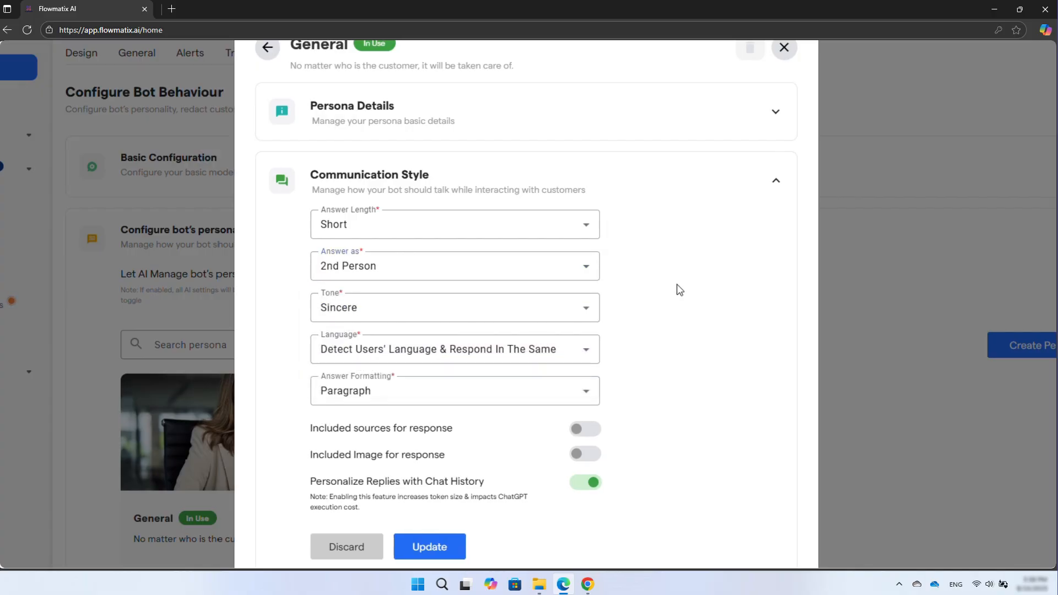
- Set the persona's Tone to Formal and browse the Language options without changing them
left_click(582, 310)
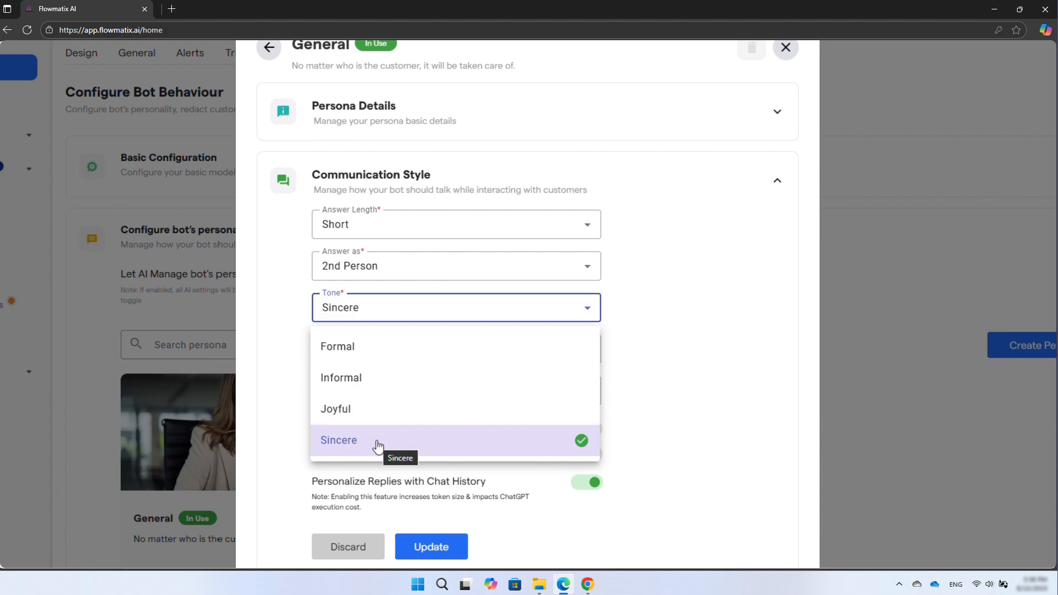
left_click(378, 353)
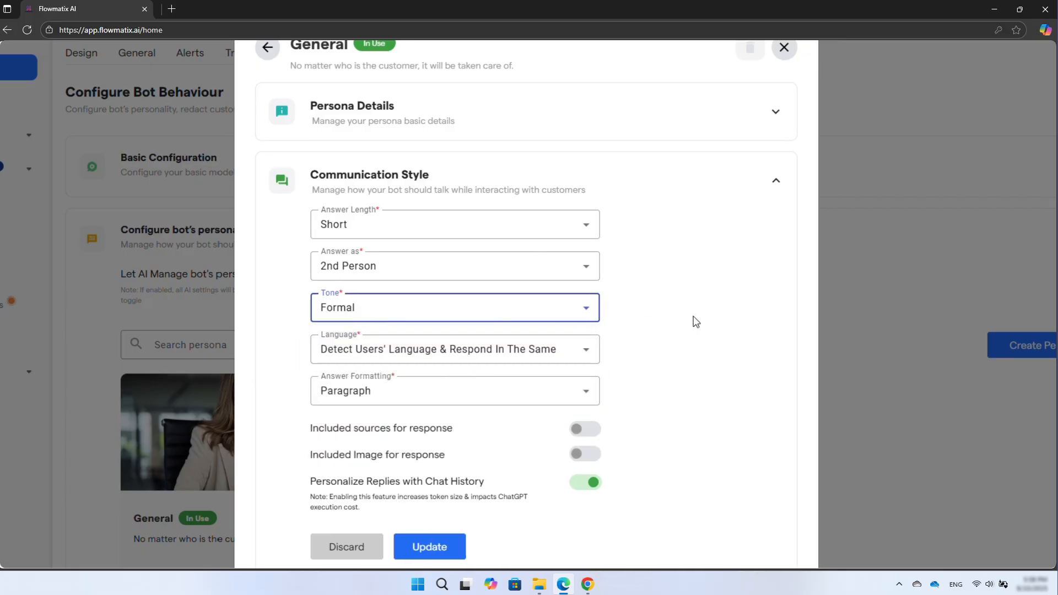
left_click(589, 352)
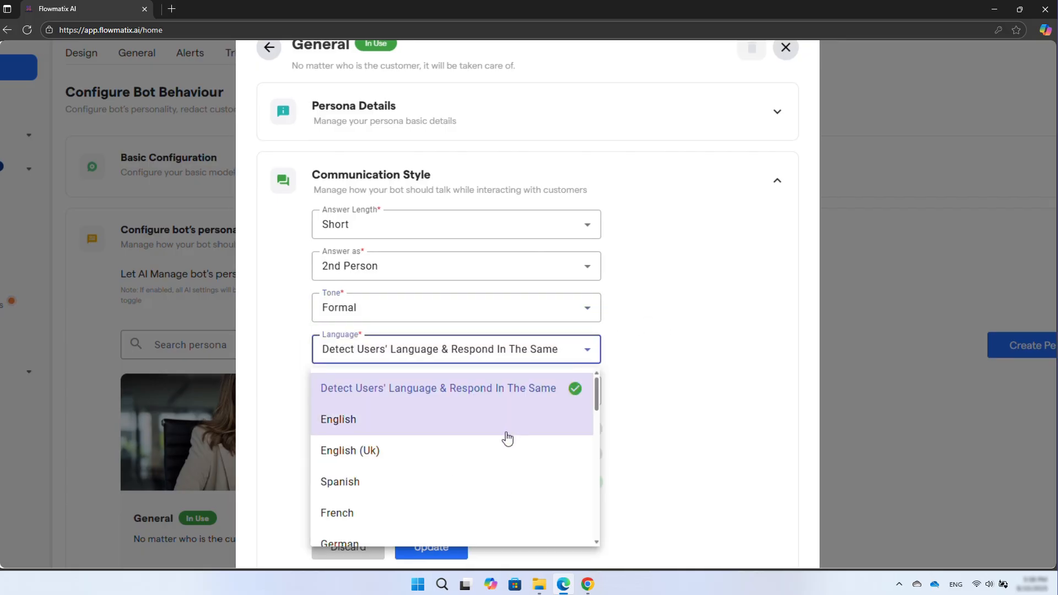
scroll(507, 438, "down", 14)
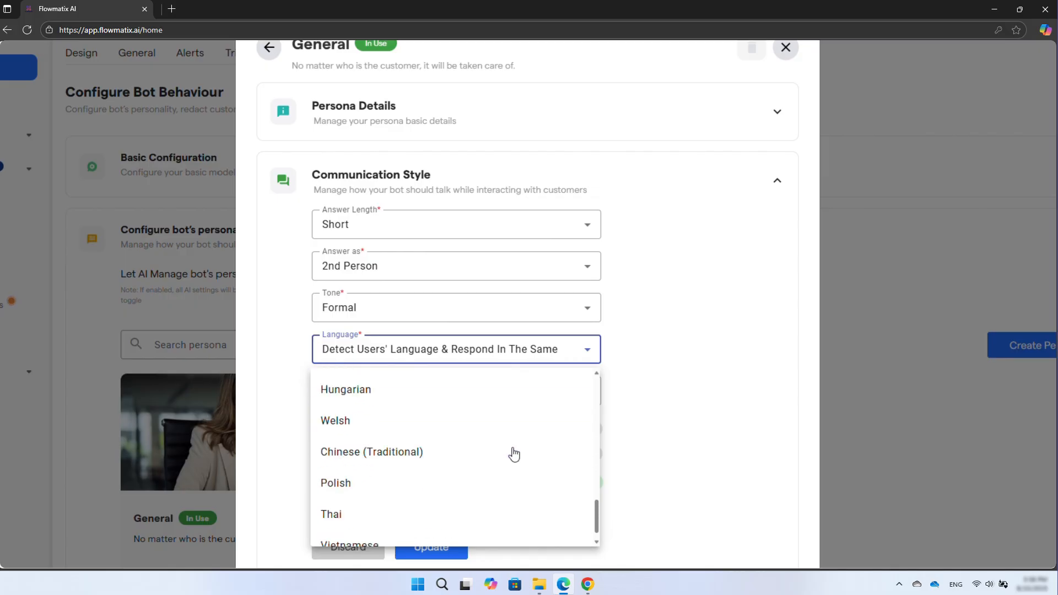
scroll(511, 453, "up", 3)
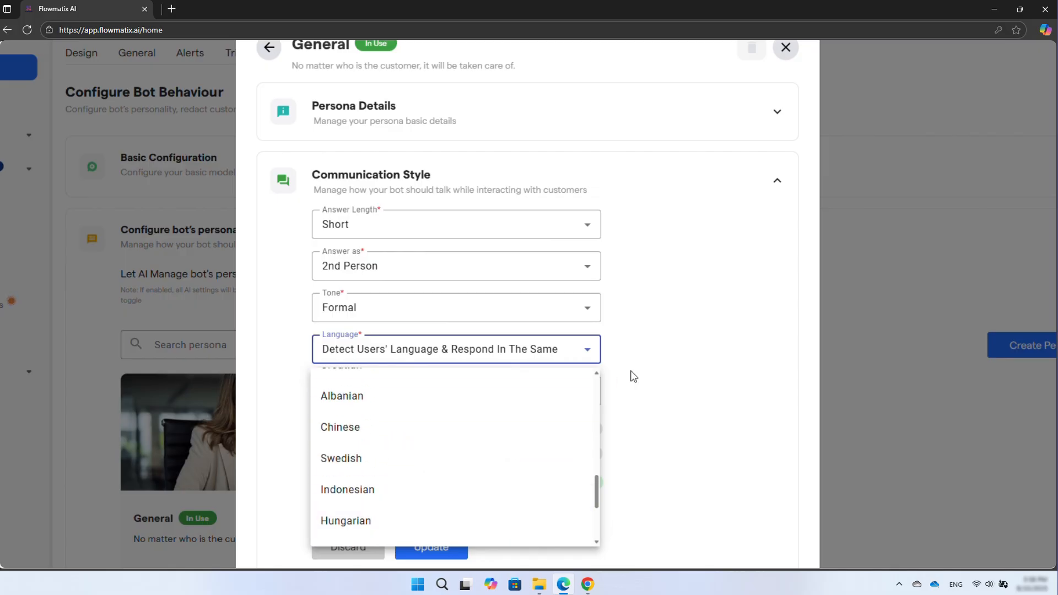
left_click(705, 351)
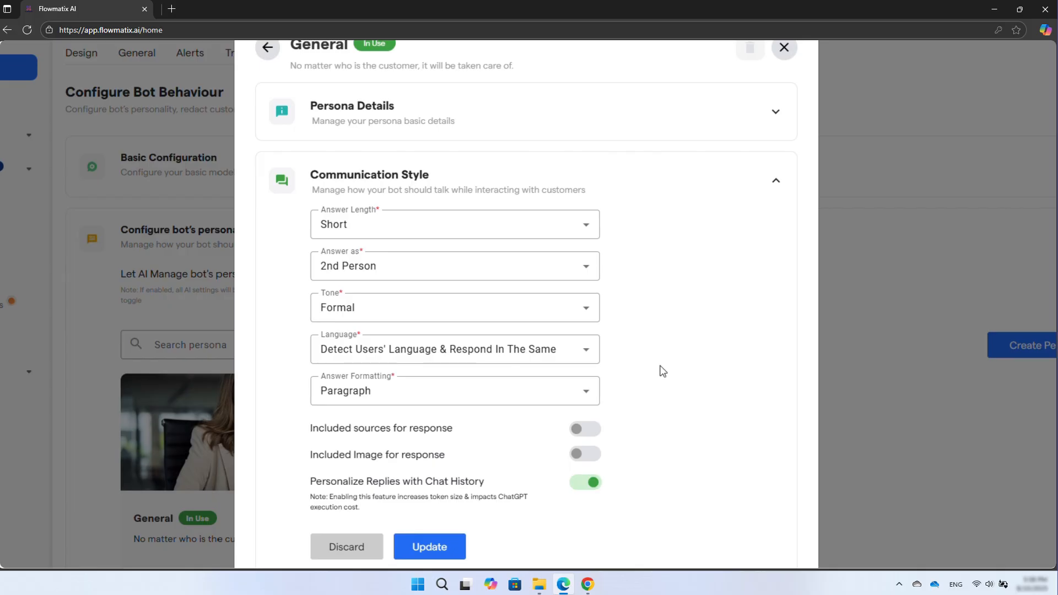
- Collapse the Communication Style section and expand the Chat Scenarios section
left_click(586, 393)
left_click(586, 392)
scroll(771, 204, "down", 1)
left_click(777, 178)
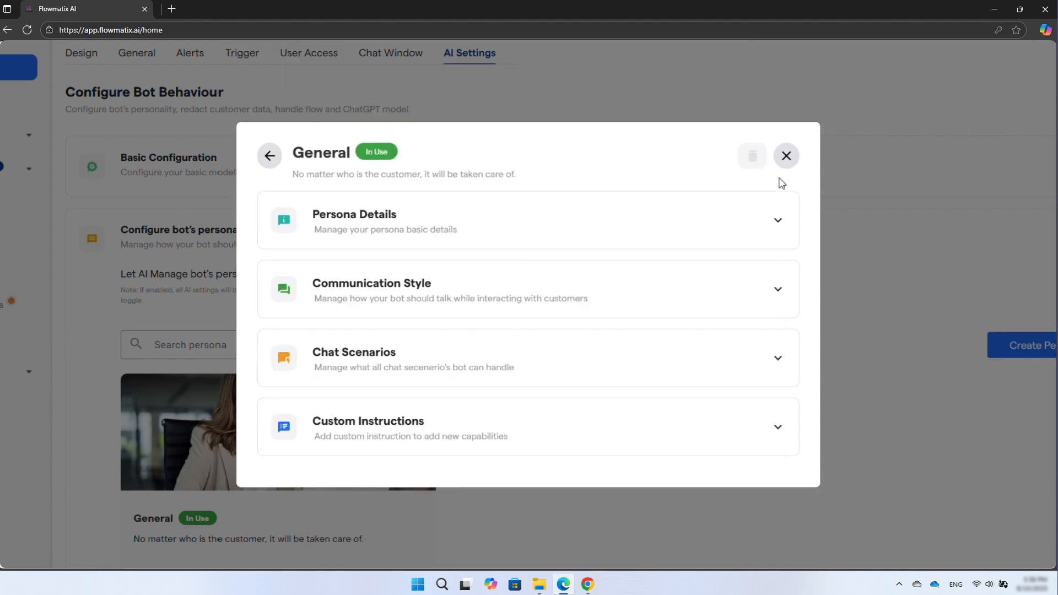
left_click(396, 373)
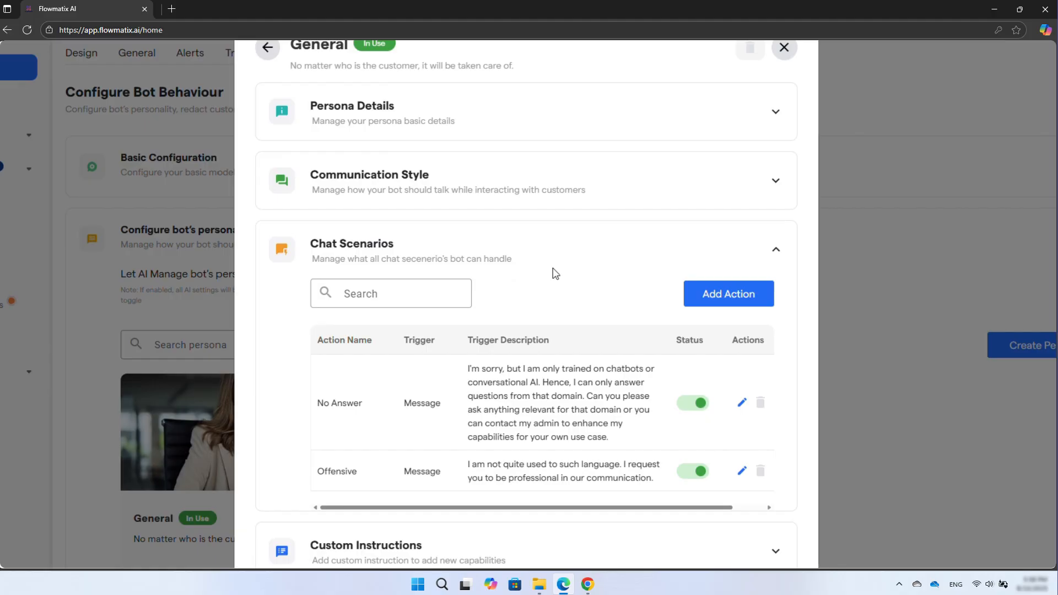
- Try replacing the No Answer scenario's message with "I don't have an answer, but I'm learning new things every day!", then discard the edit
left_click(739, 405)
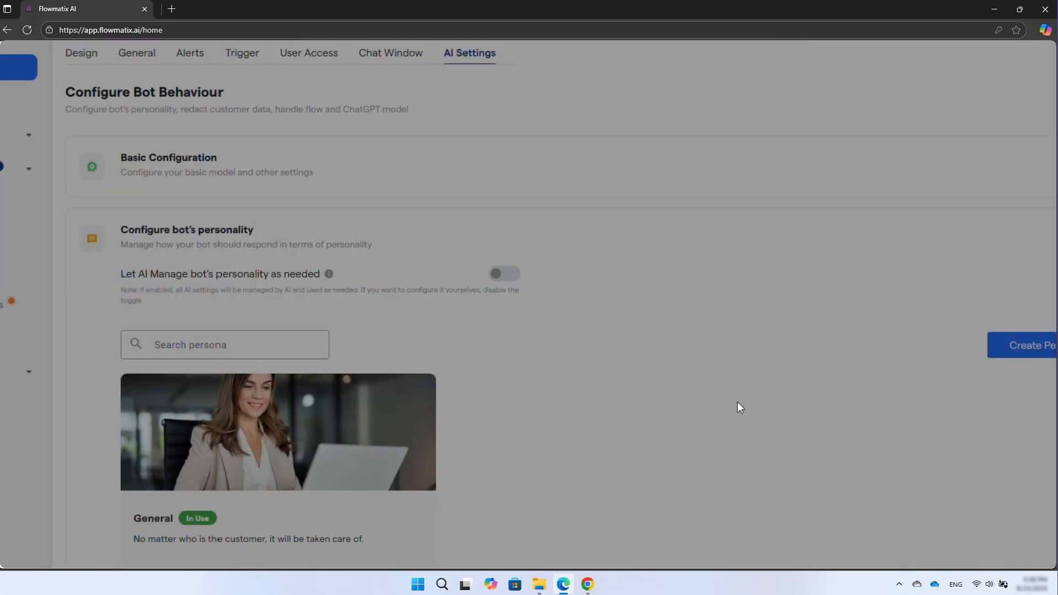
triple_click(513, 322)
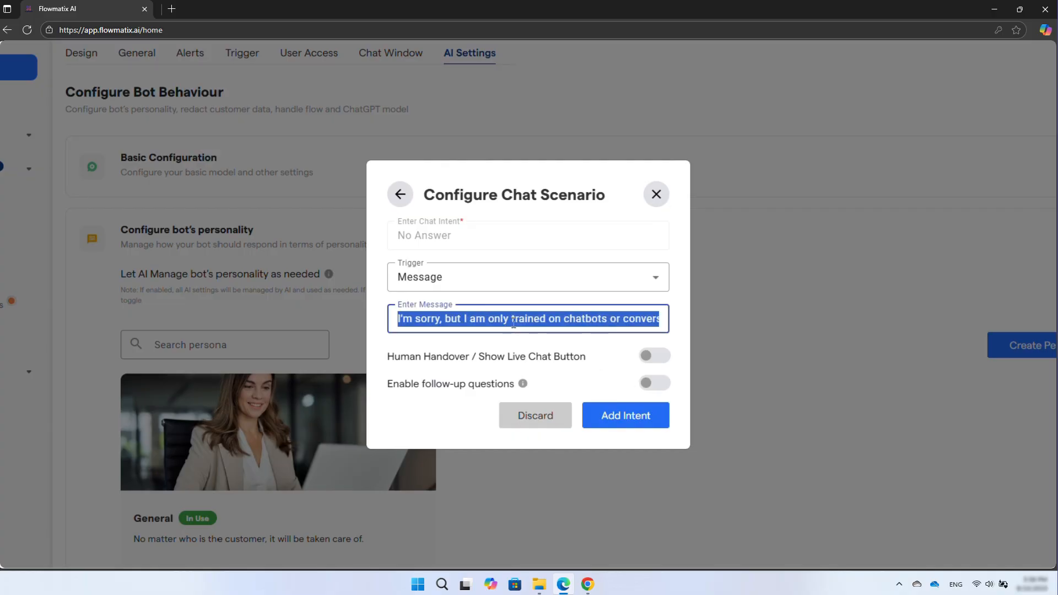
key("ctrl+v")
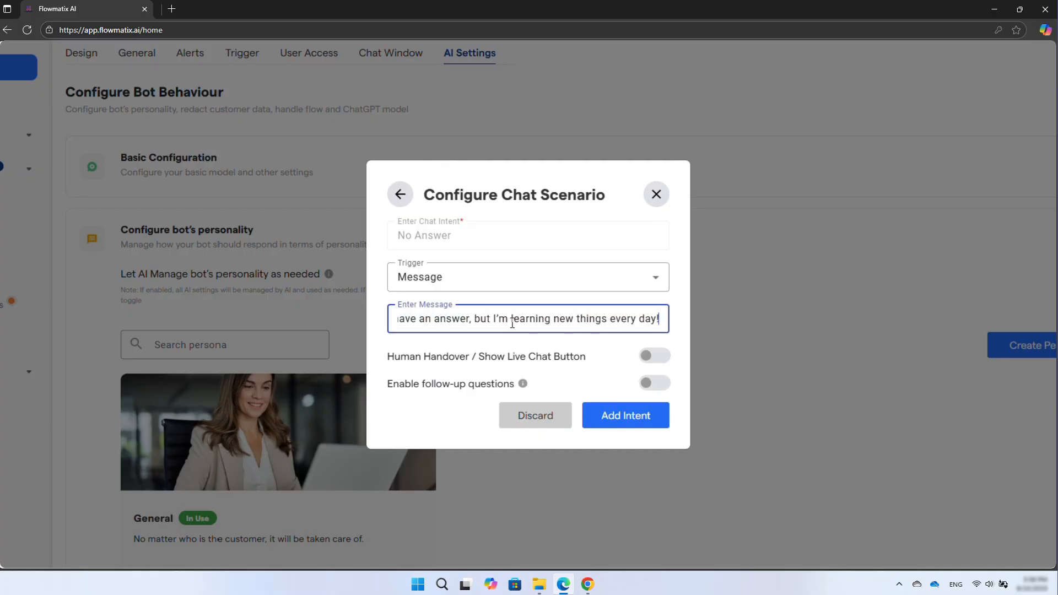
left_click_drag(513, 323, 358, 323)
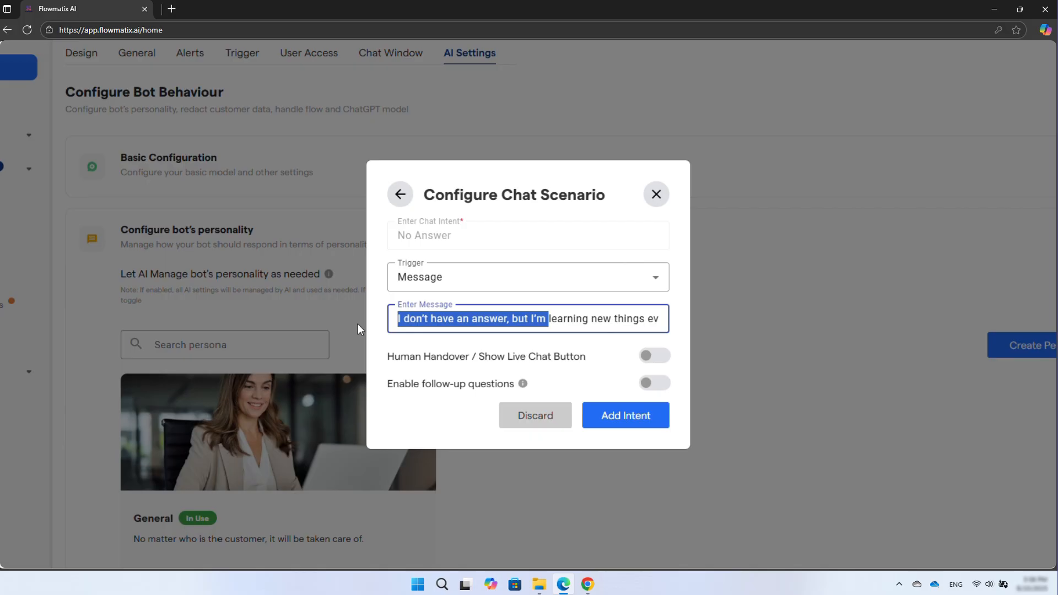
left_click(407, 325)
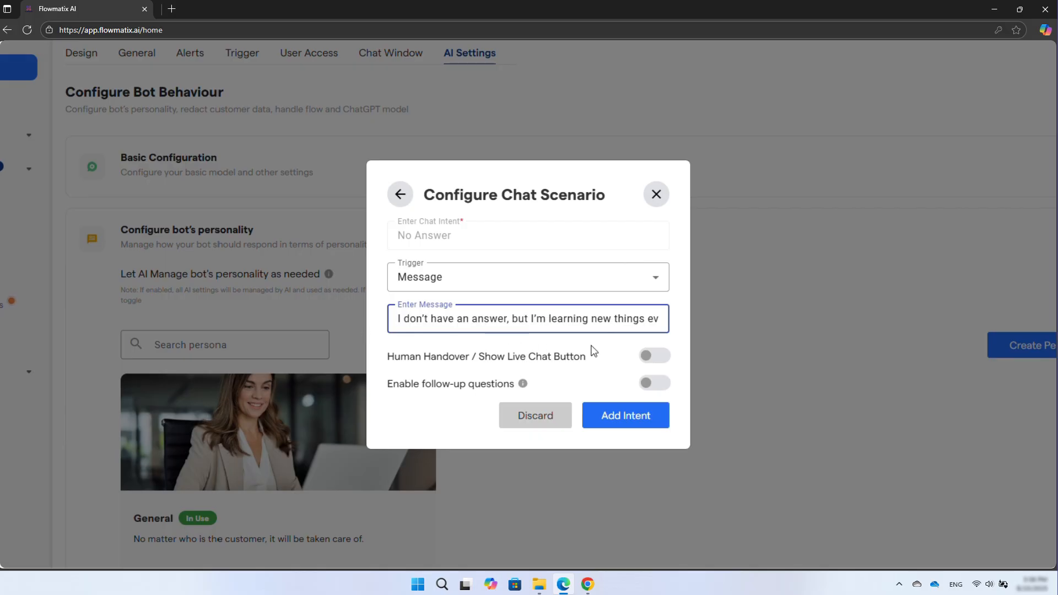
left_click(655, 357)
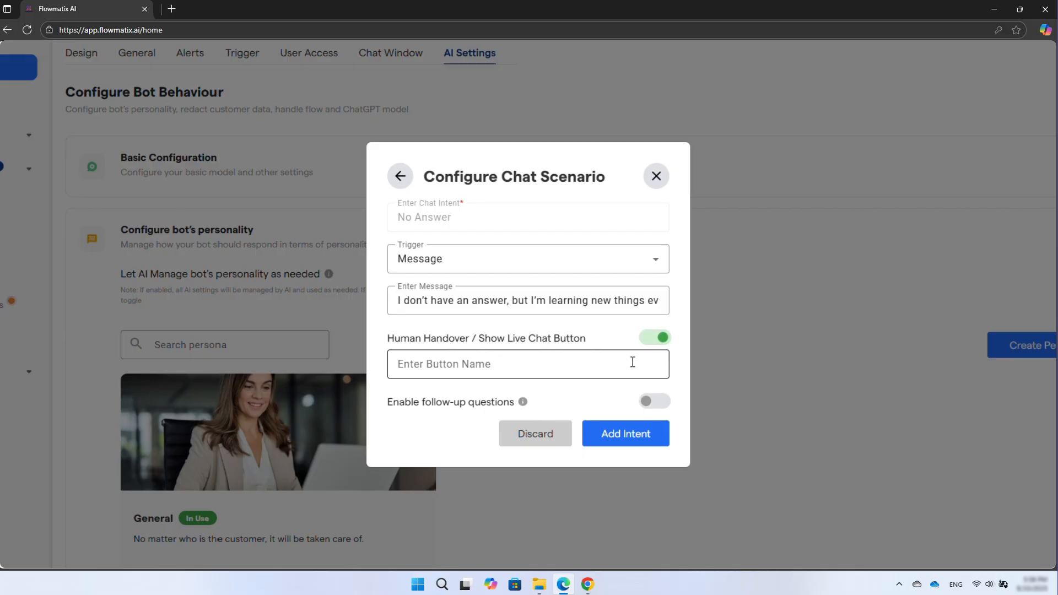
left_click(661, 342)
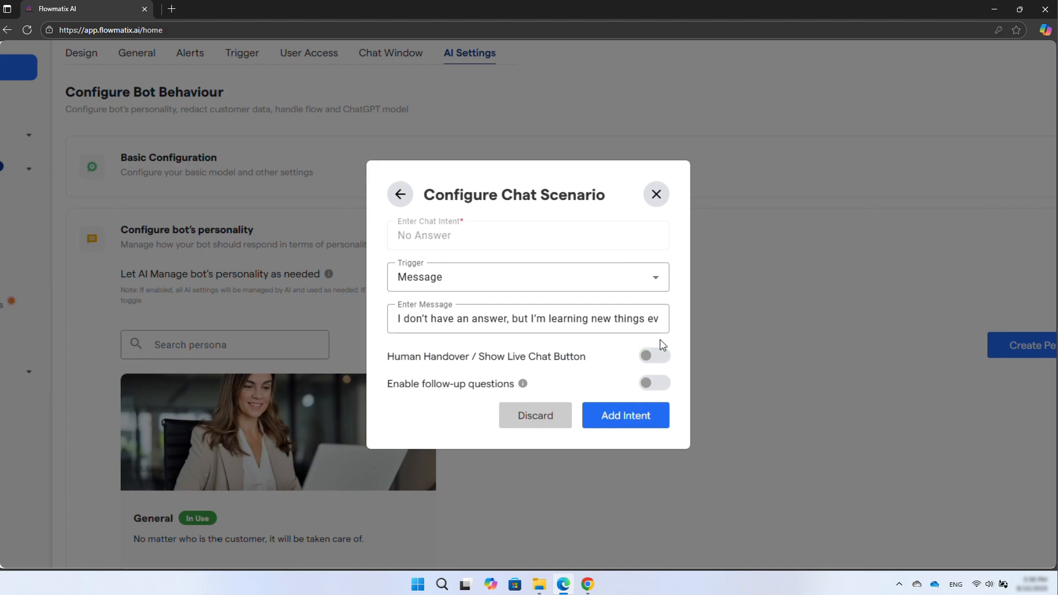
left_click(660, 387)
left_click(520, 417)
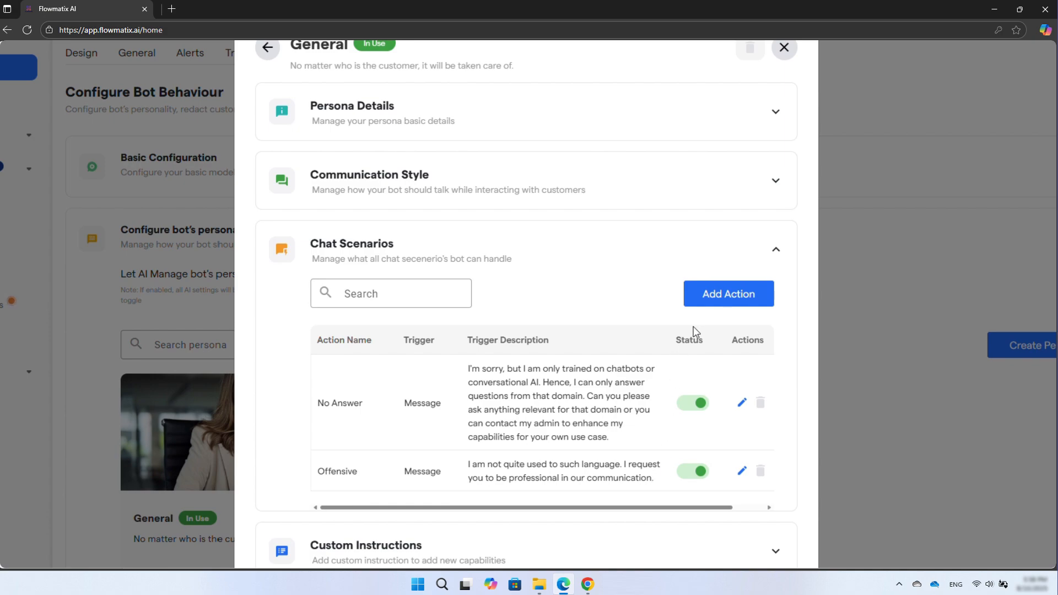
- Enter the custom prompt "Be polite and friendly. Don't use slang. Don't use emojis" under Custom Instructions
left_click(779, 254)
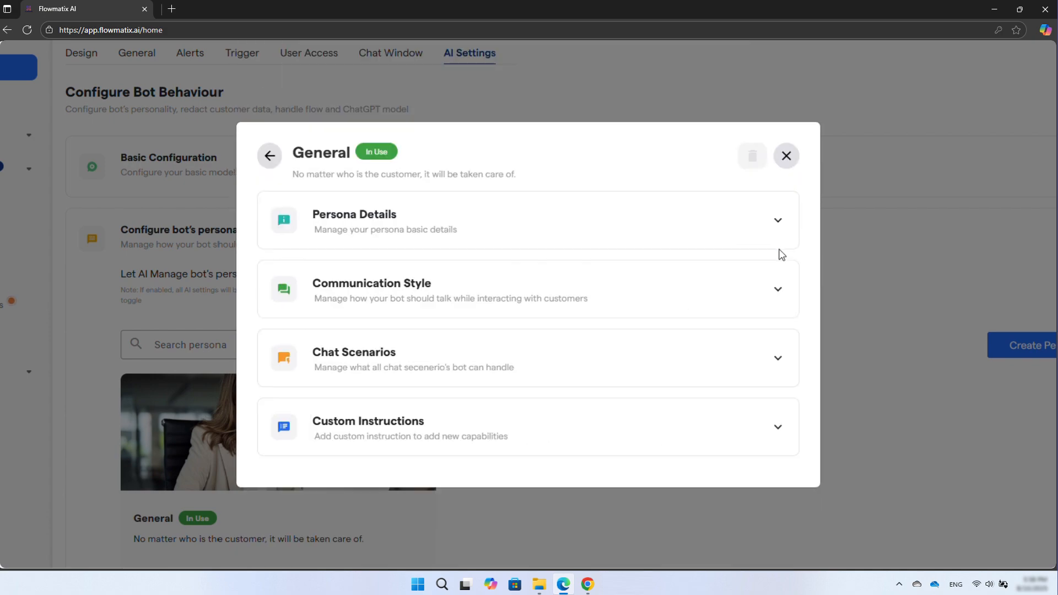
left_click(489, 429)
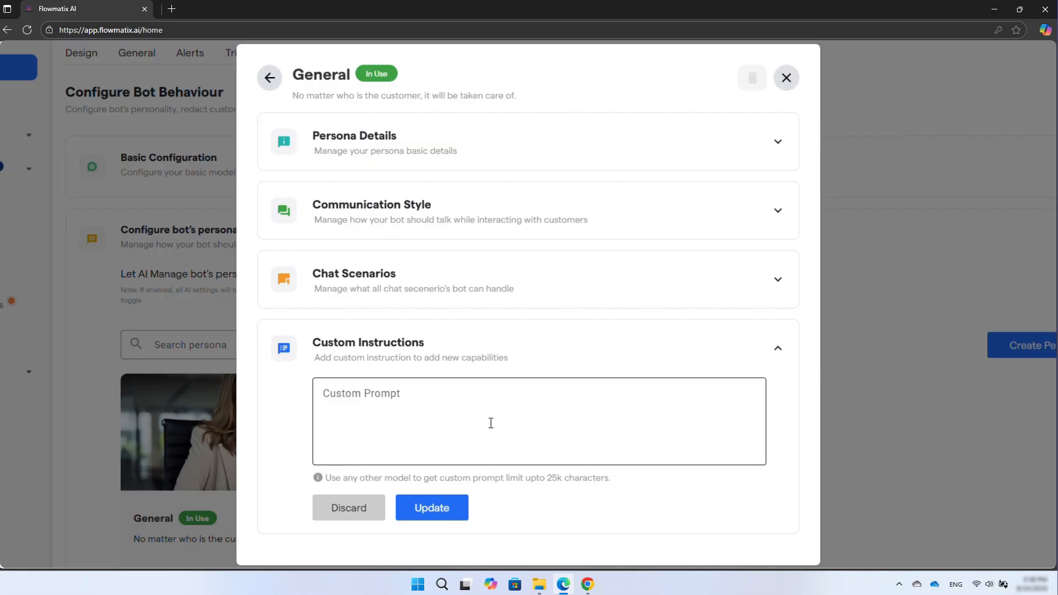
type("Be polite and friendly. Don’t use slang. Don’t use emojis")
key("ctrl+minus")
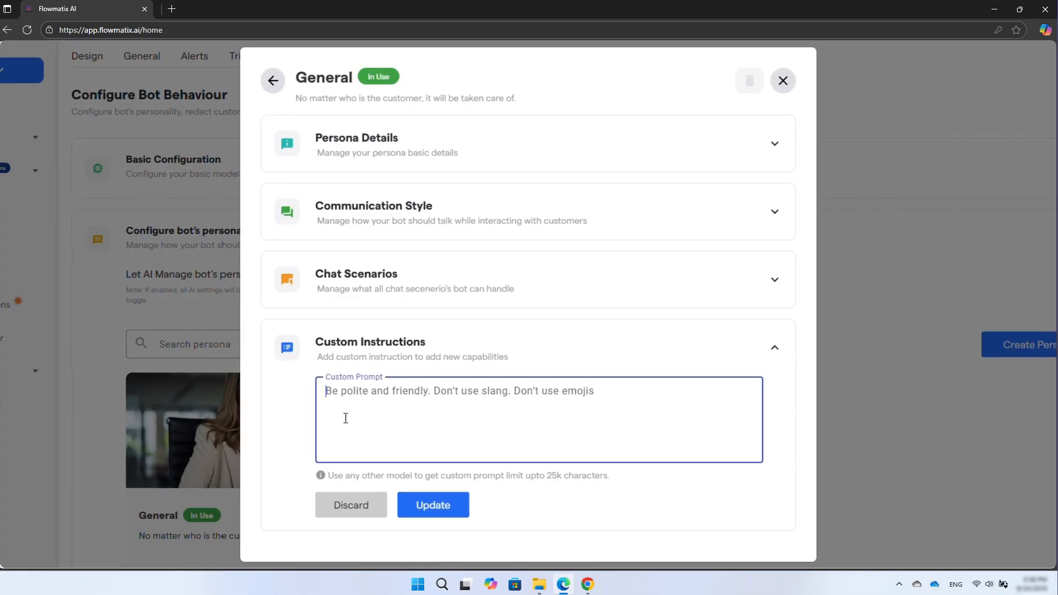
key("ctrl+minus")
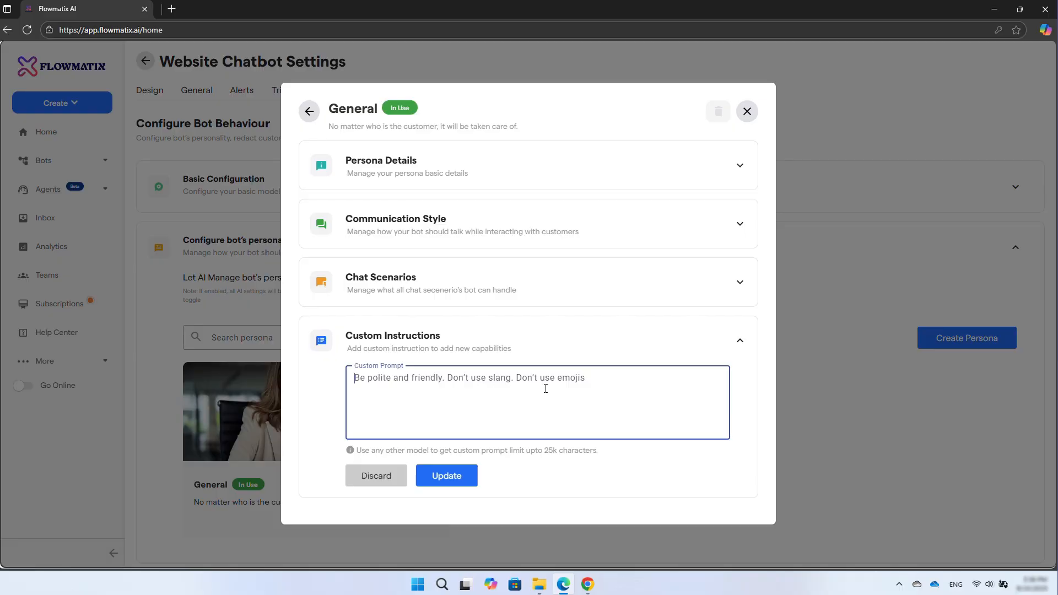